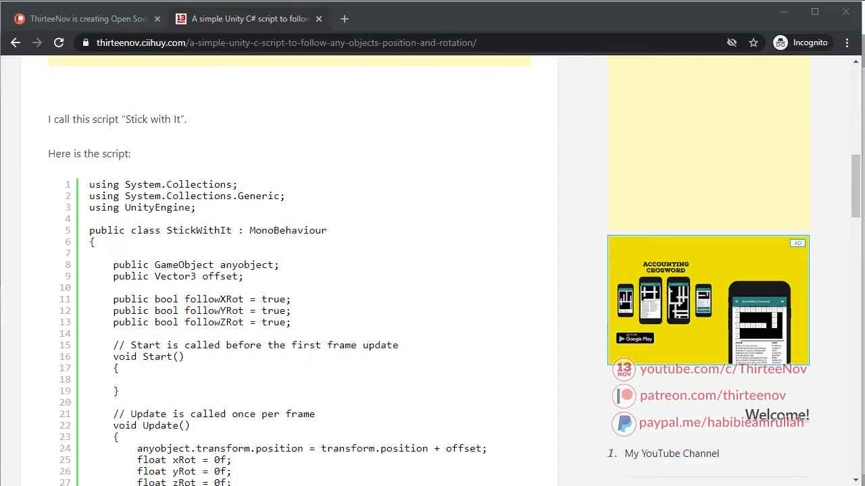
Step: Scroll through the Stick with It article and highlight the script name
click(275, 433)
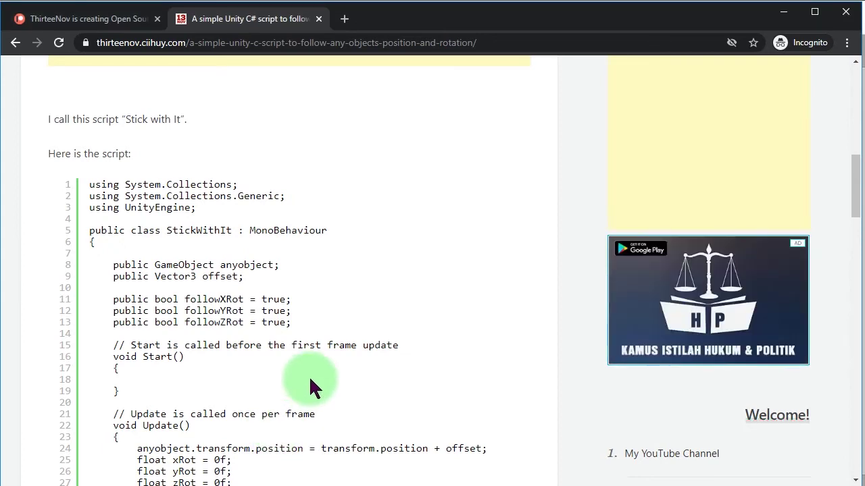
scroll(259, 409, down, 3)
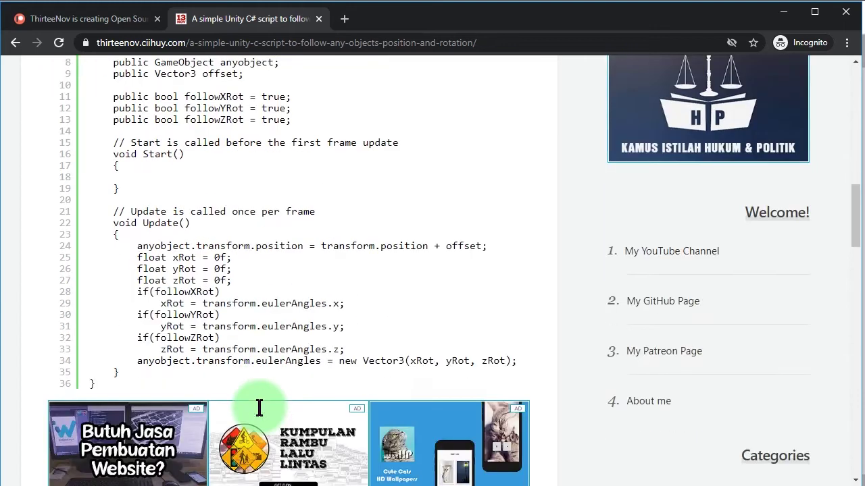
scroll(309, 389, up, 1)
scroll(284, 392, up, 2)
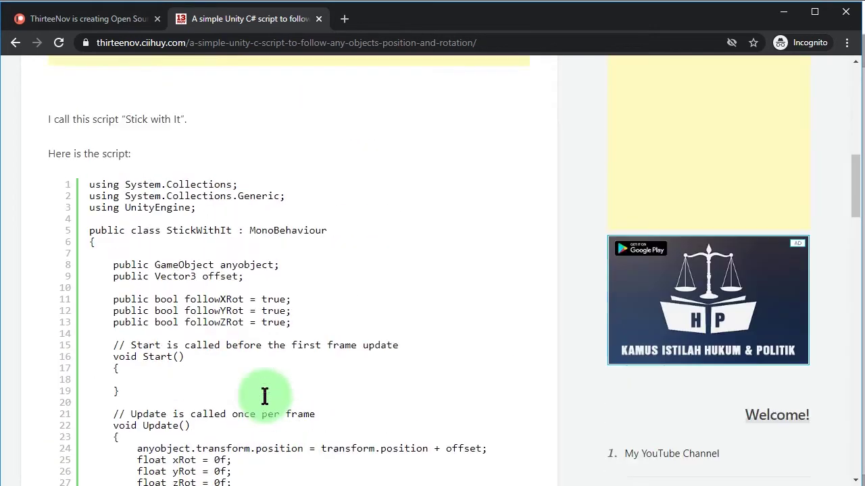
scroll(253, 385, up, 1)
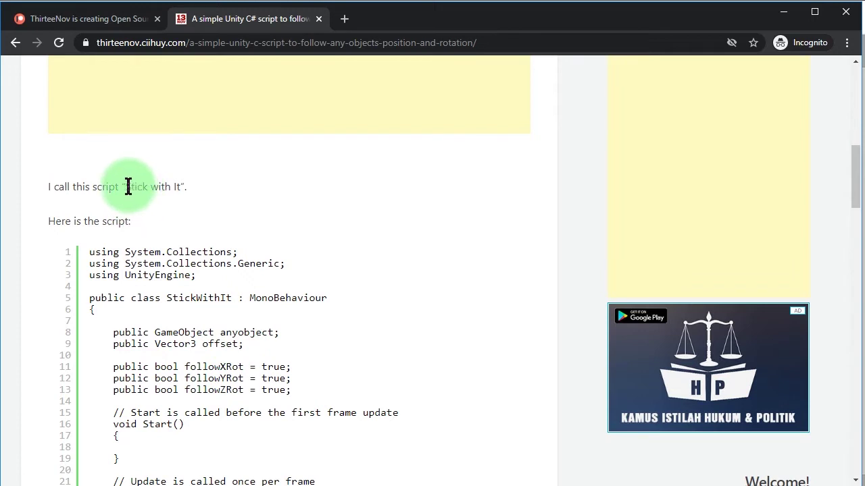
drag(128, 186, 198, 187)
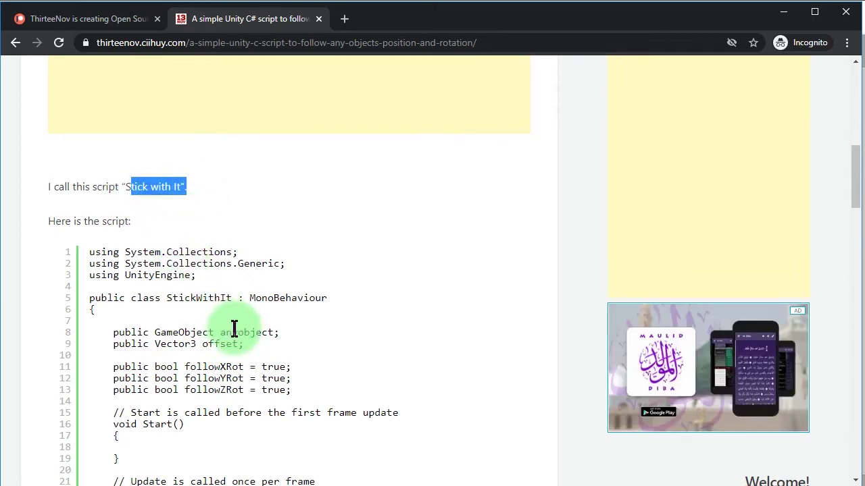
scroll(234, 330, down, 1)
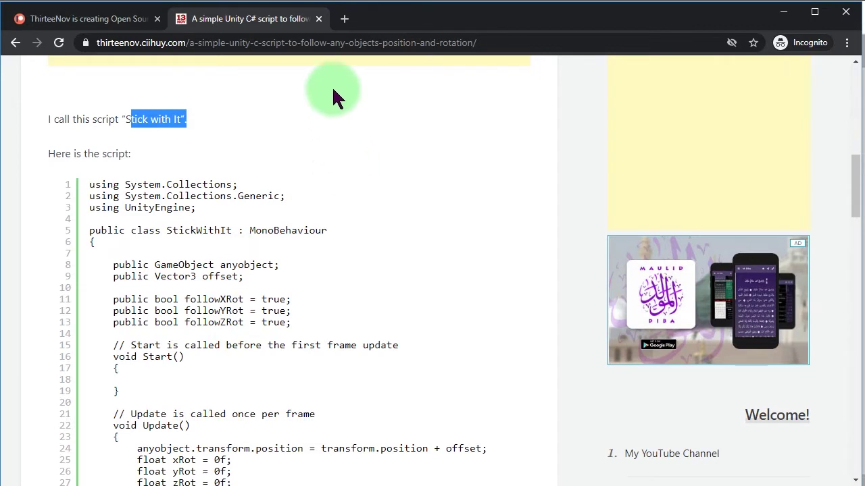
Step: Highlight the page address and the script code, then switch to the Unity editor
click(325, 44)
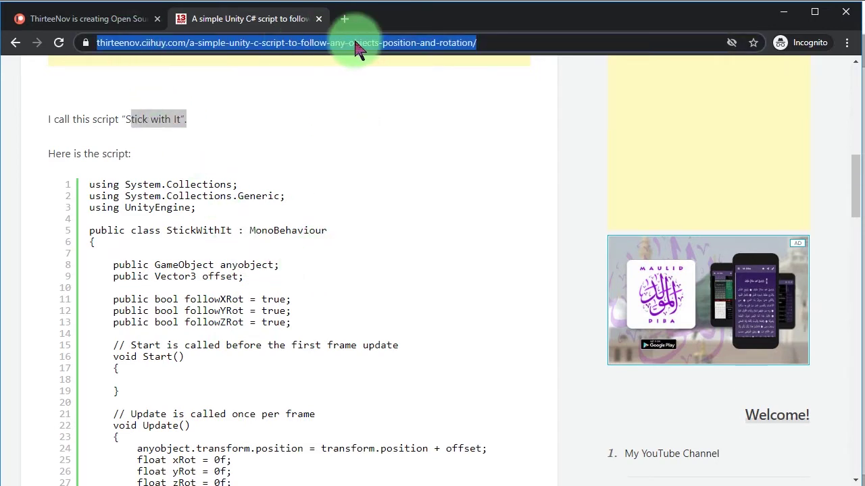
drag(356, 48, 261, 42)
double_click(259, 42)
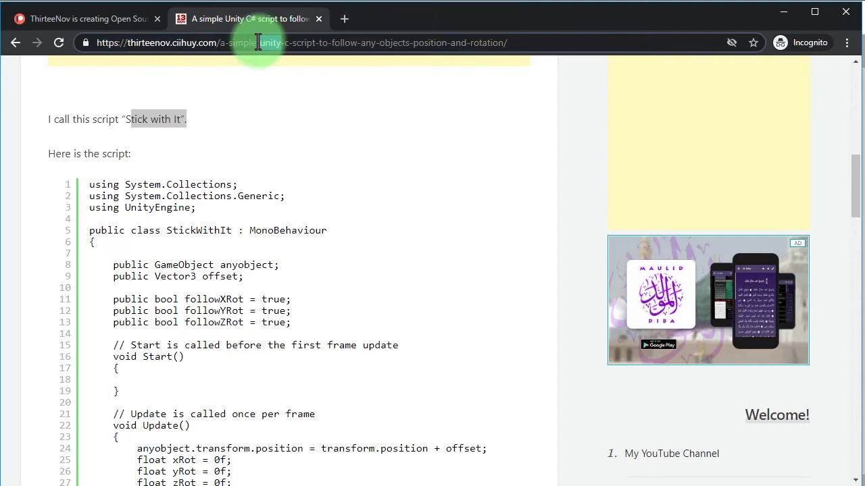
drag(253, 183, 184, 356)
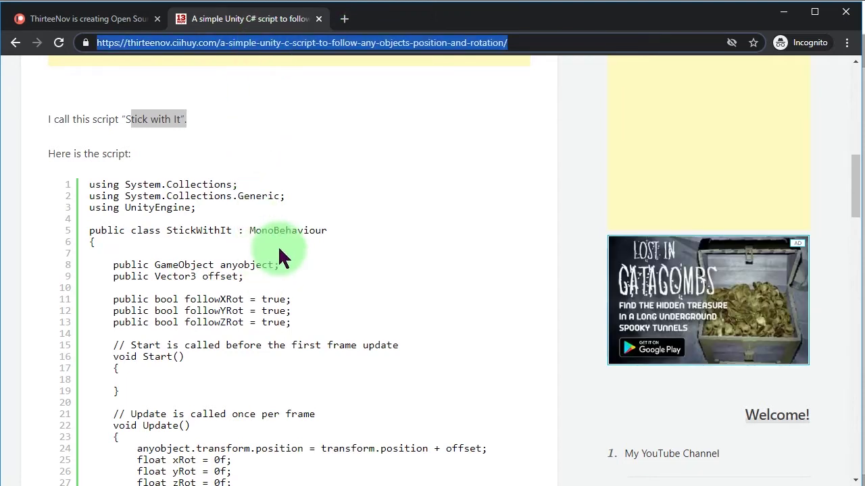
scroll(244, 297, down, 3)
scroll(246, 304, up, 3)
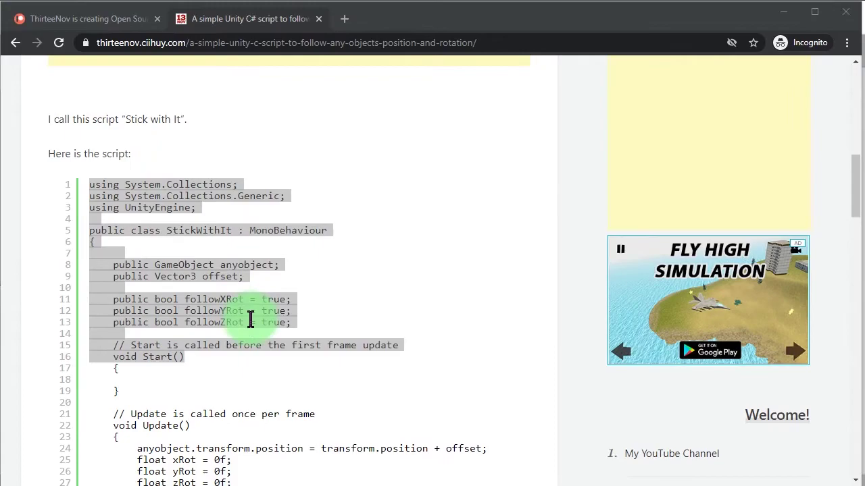
click(288, 372)
key(alt+Tab)
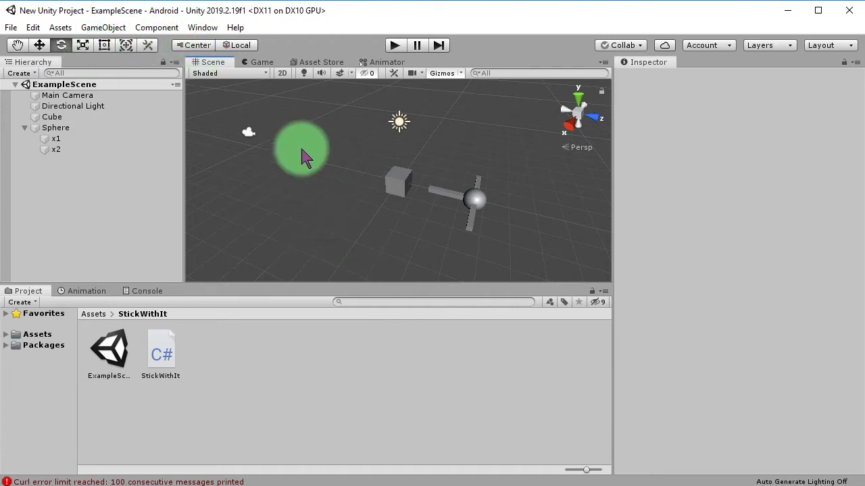
click(405, 192)
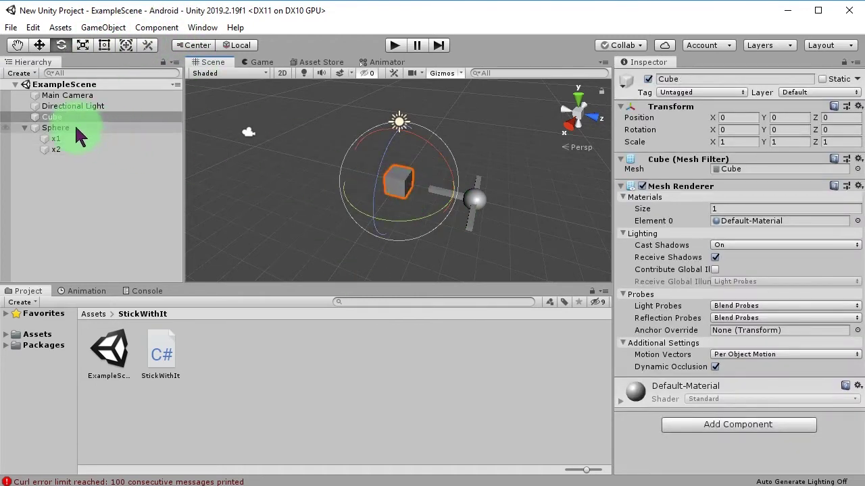
click(55, 128)
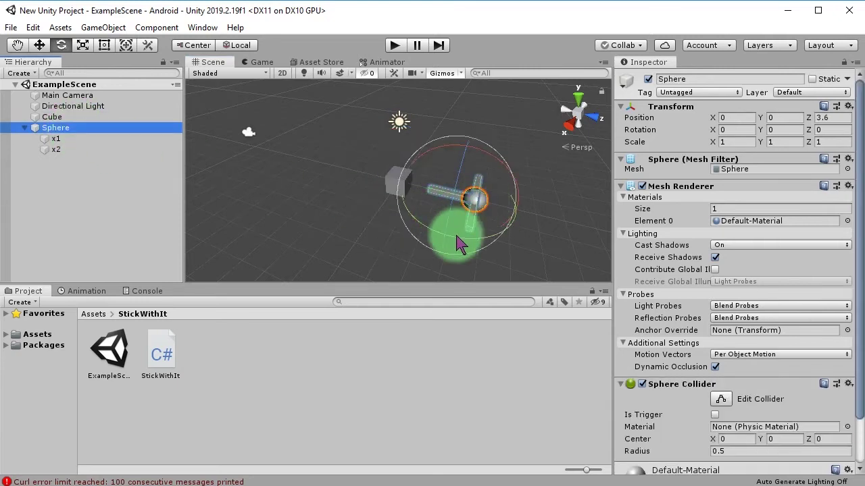
mouse_move(454, 232)
mouse_down()
mouse_move(606, 254)
mouse_move(401, 257)
mouse_up()
key(ctrl+z)
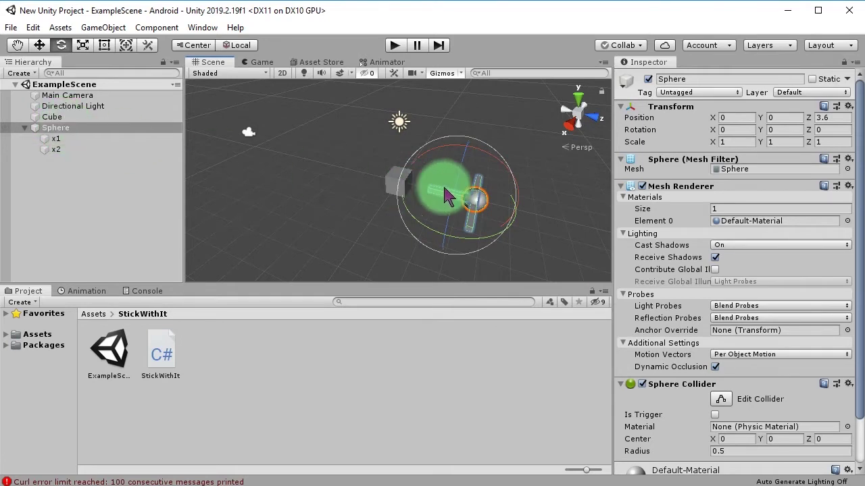
click(74, 139)
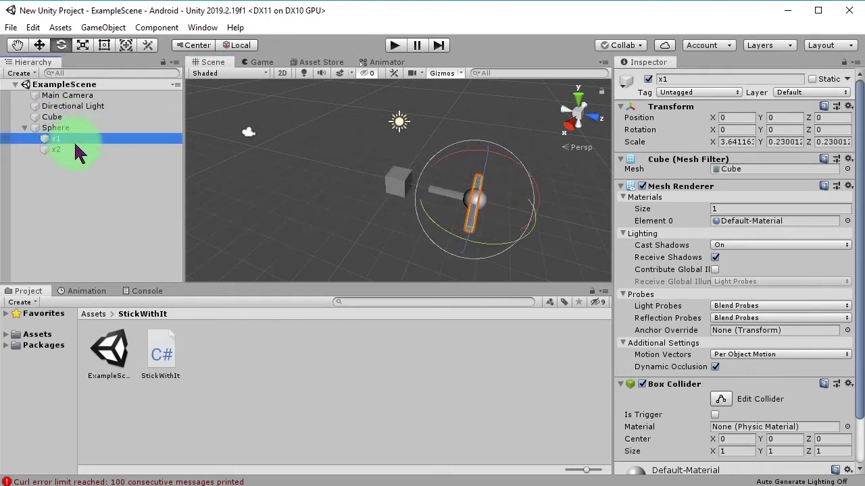
click(76, 148)
click(79, 148)
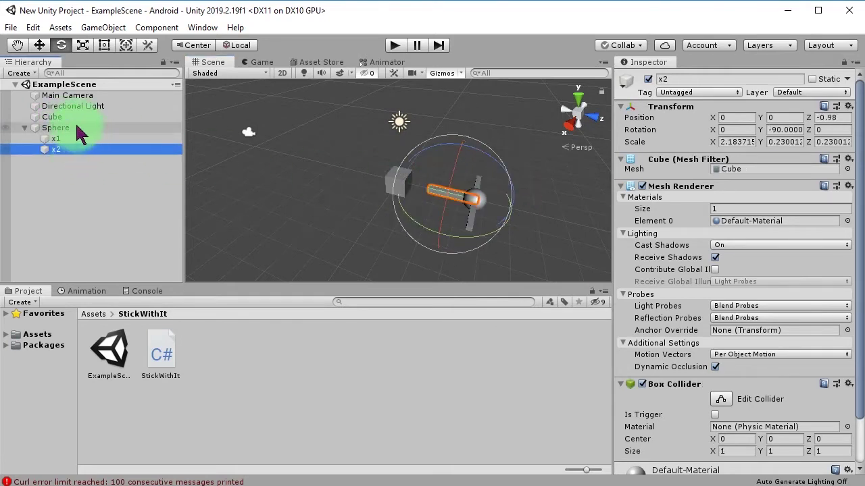
click(75, 127)
click(356, 187)
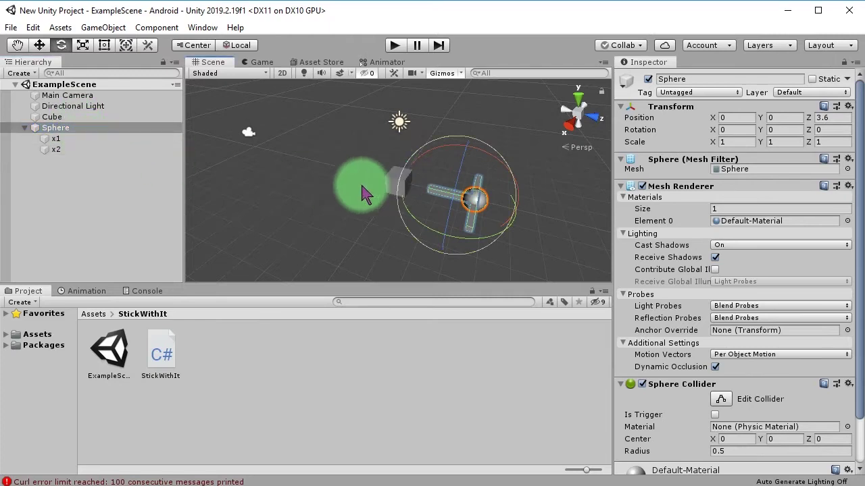
click(390, 181)
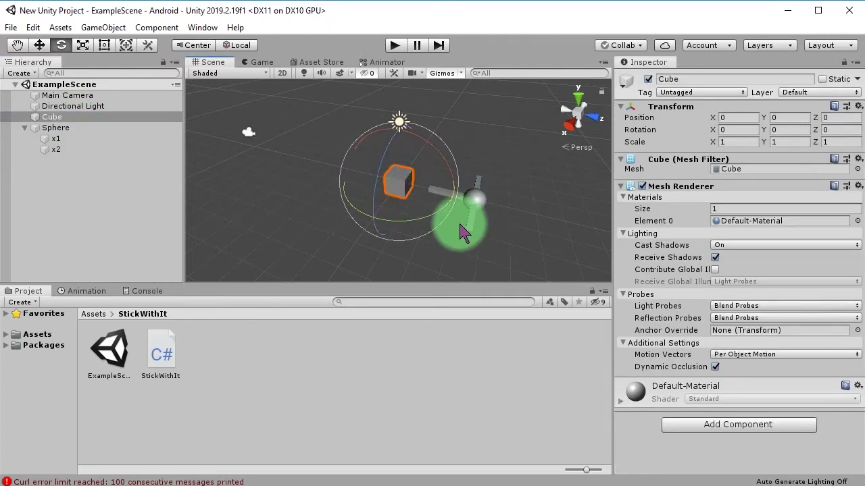
click(487, 233)
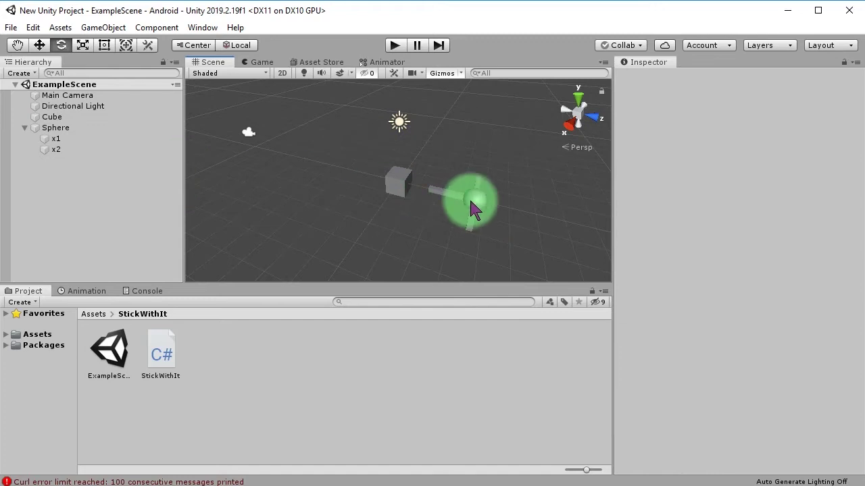
click(471, 203)
Step: Parent the Sphere under the Cube, save the scene and select the Cube
mouse_move(61, 126)
mouse_down()
mouse_move(72, 120)
mouse_move(80, 131)
mouse_move(70, 127)
mouse_up()
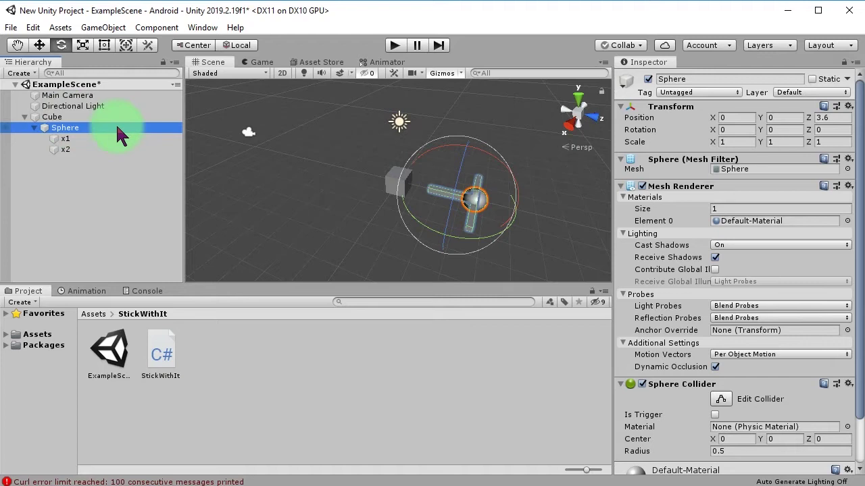
key(ctrl+s)
click(40, 116)
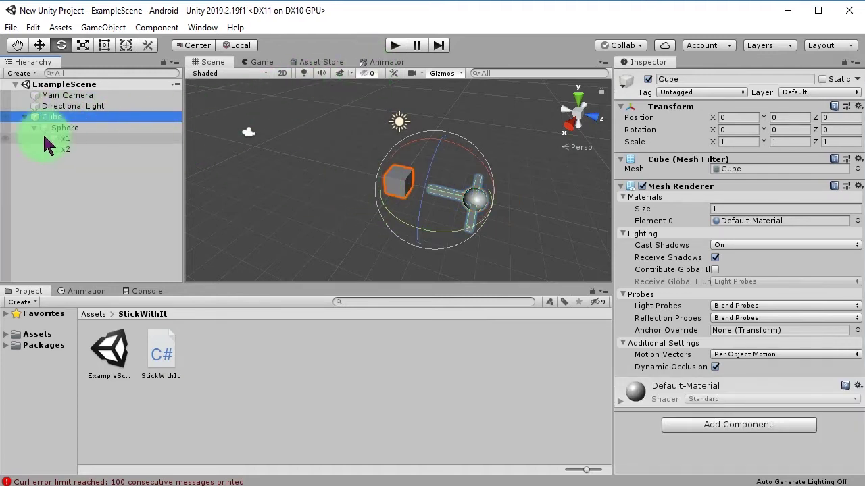
drag(70, 132, 324, 180)
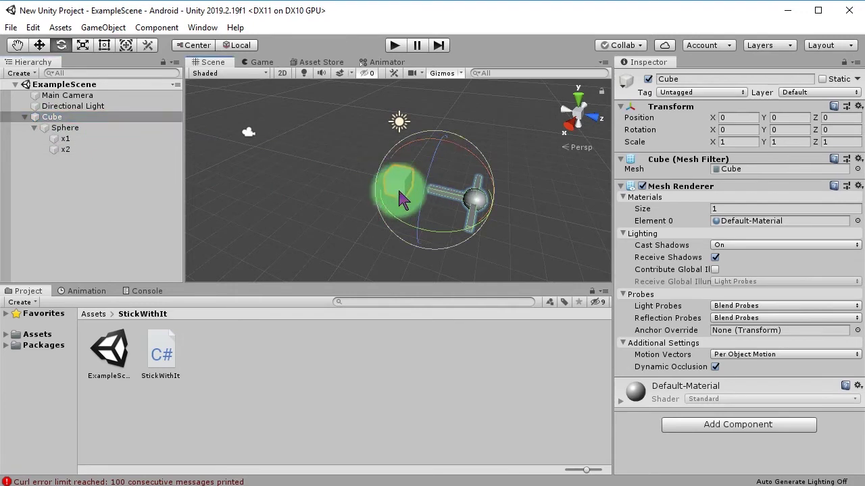
Step: Test moving and tilting the Cube with its attached Sphere, undoing both changes
click(39, 44)
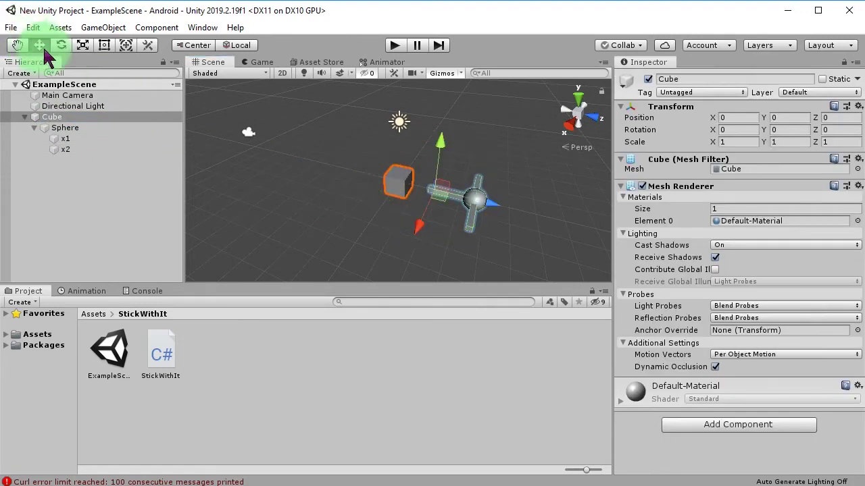
drag(430, 206, 477, 190)
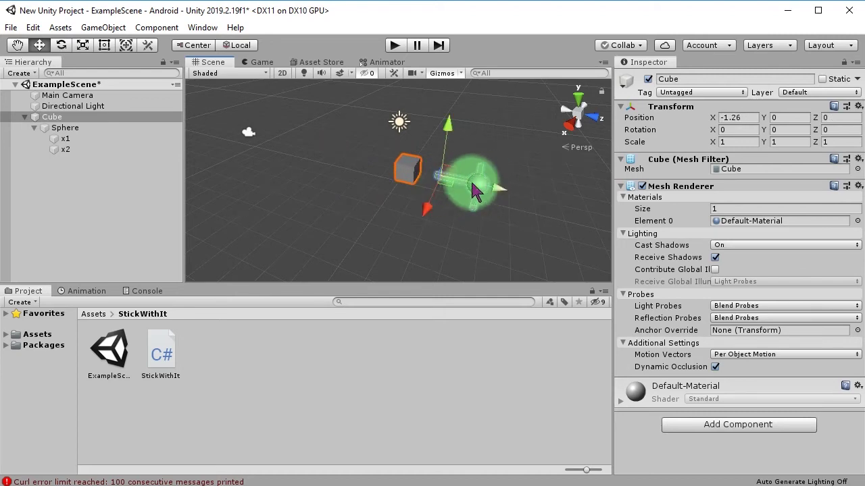
mouse_move(473, 186)
mouse_down()
mouse_move(560, 187)
mouse_move(412, 172)
mouse_up()
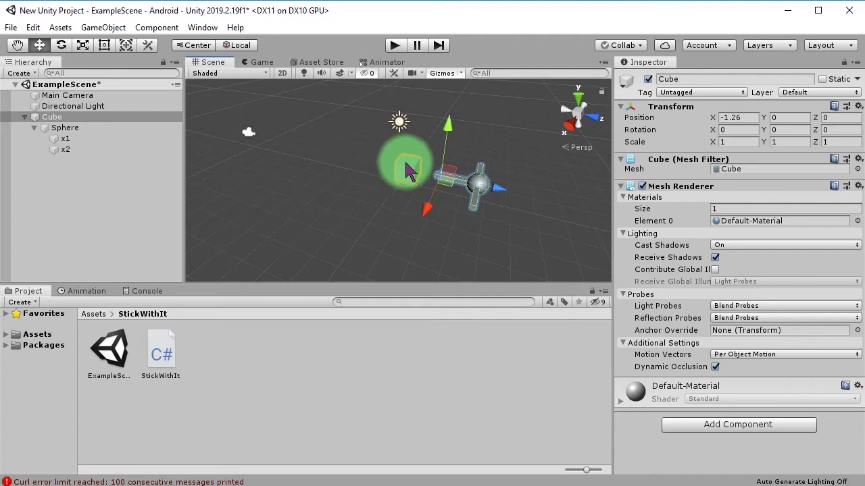
key(ctrl+z)
key(e)
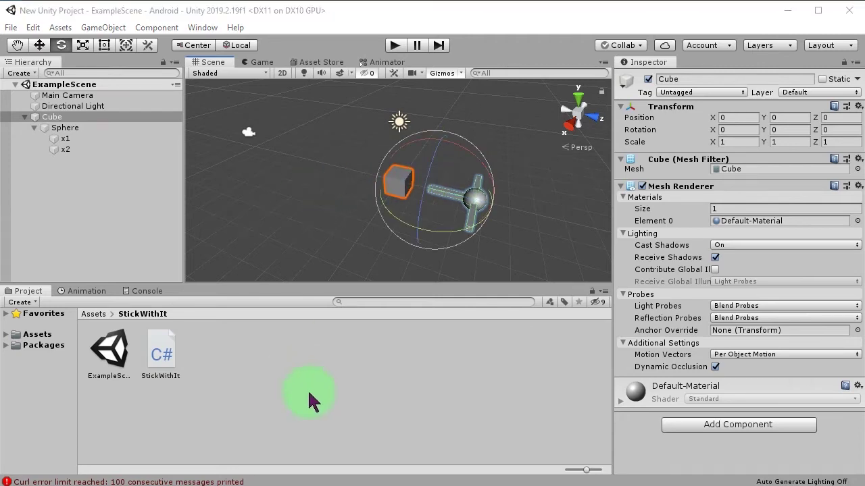
mouse_move(405, 228)
mouse_down()
mouse_move(358, 234)
mouse_move(396, 251)
mouse_up()
key(ctrl+z)
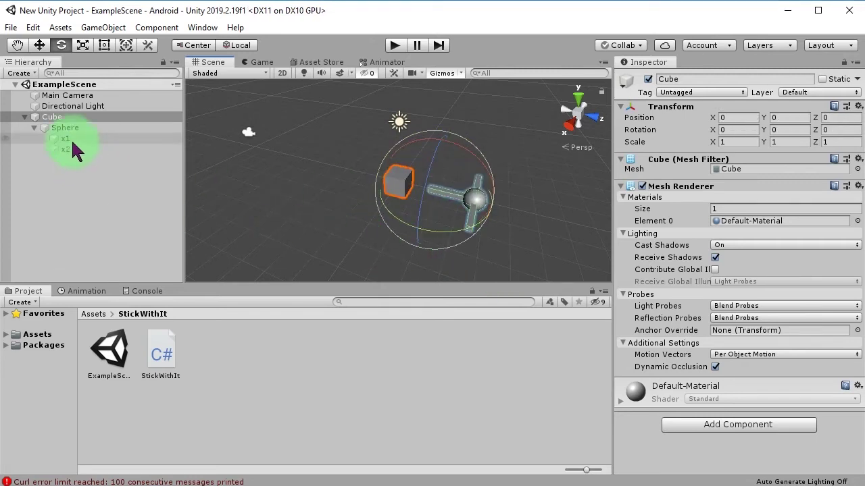
Step: Drag the Sphere out of the Cube to the Hierarchy root
click(62, 128)
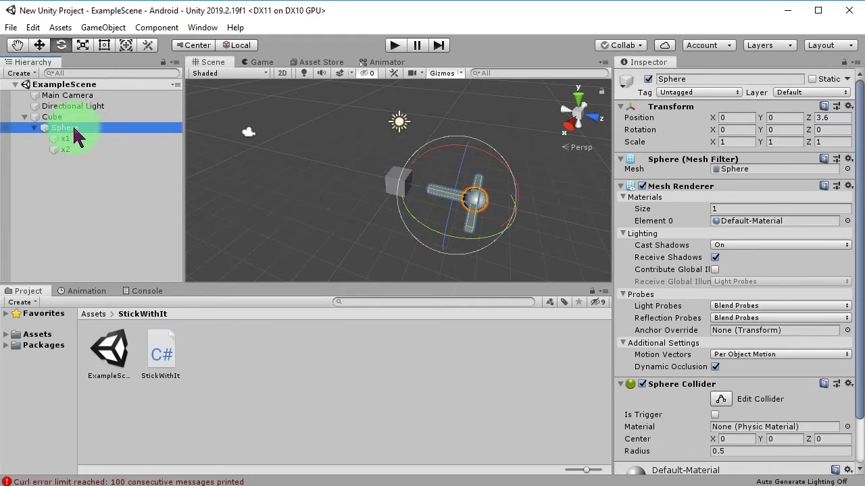
right_click(75, 133)
click(44, 172)
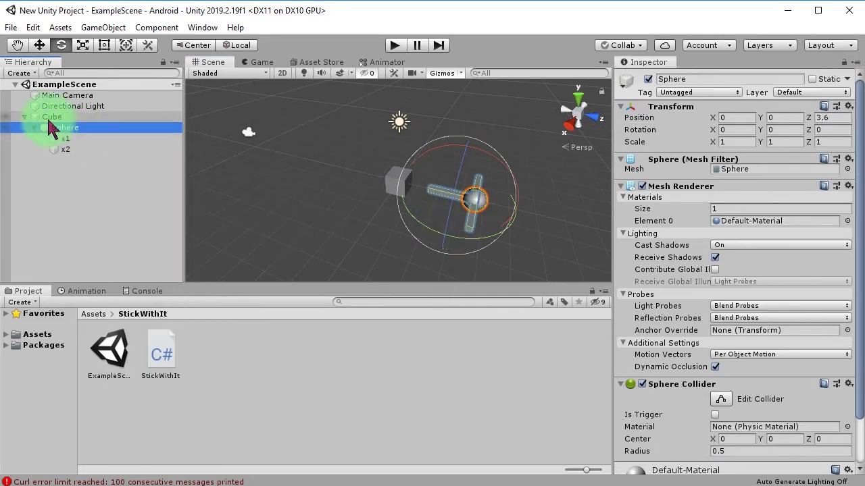
drag(69, 123, 66, 226)
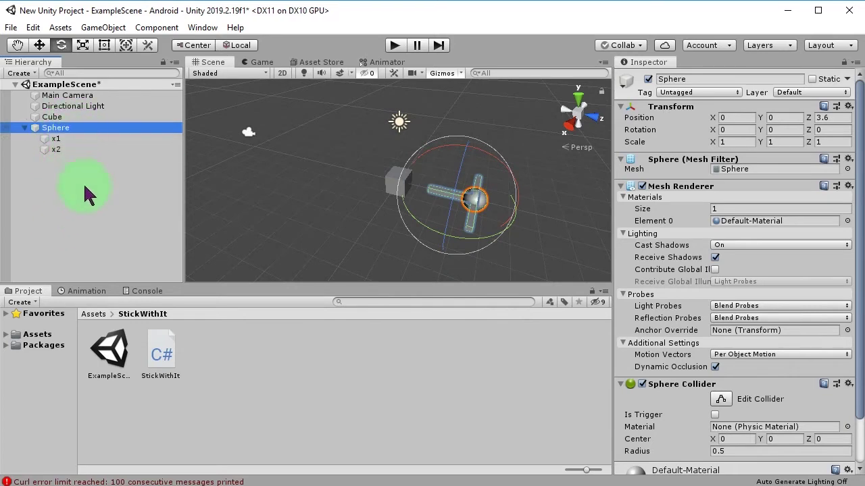
Step: Add the StickWithIt script from the Project panel to the Cube
click(213, 377)
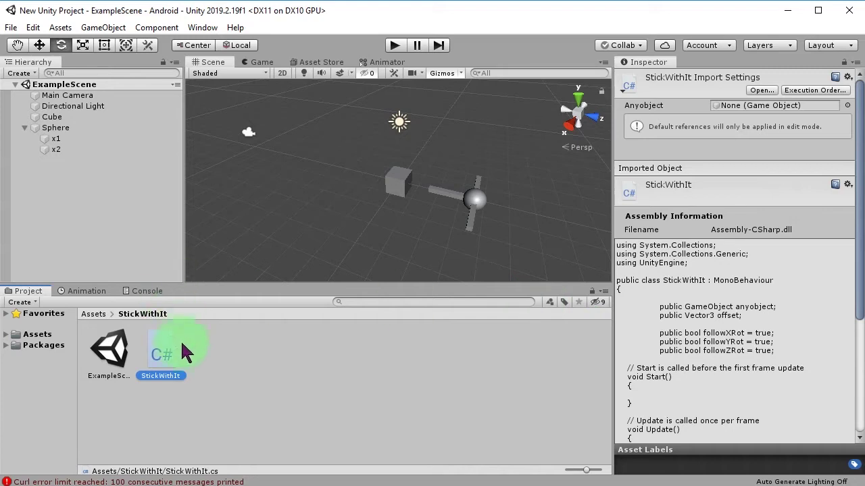
drag(162, 359, 57, 121)
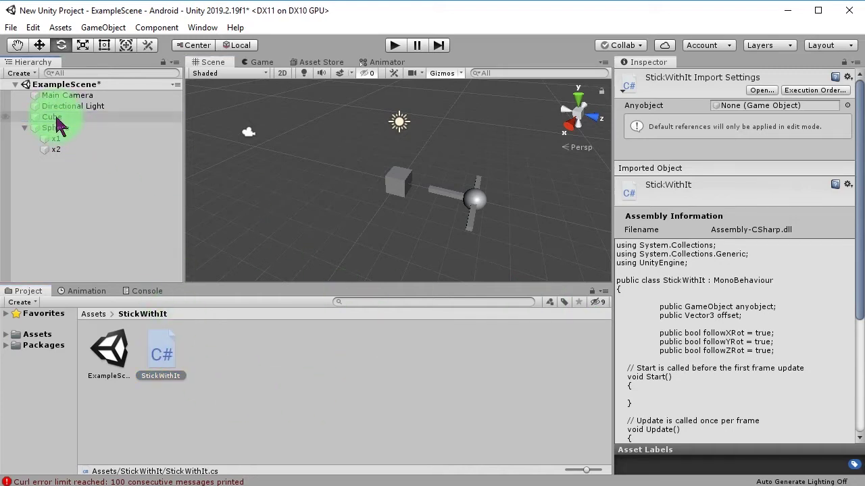
drag(58, 126, 54, 117)
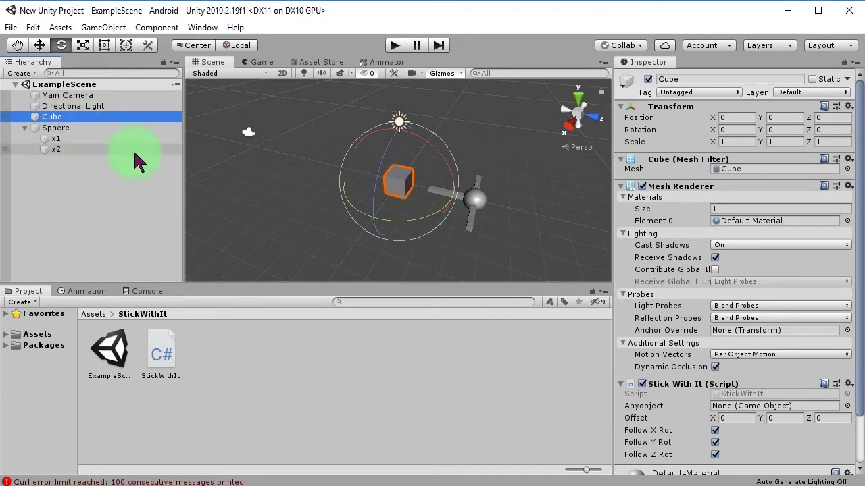
Step: Set the script's Anyobject field to the Sphere and save the scene
click(473, 202)
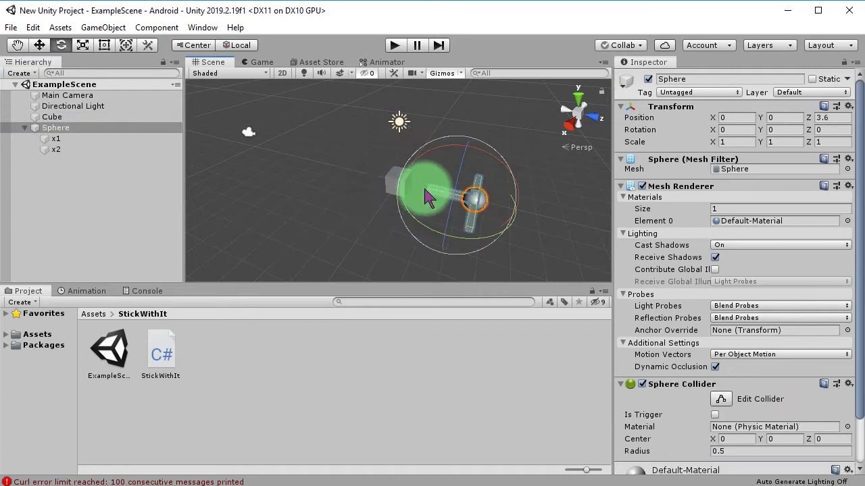
click(54, 118)
drag(50, 131, 52, 120)
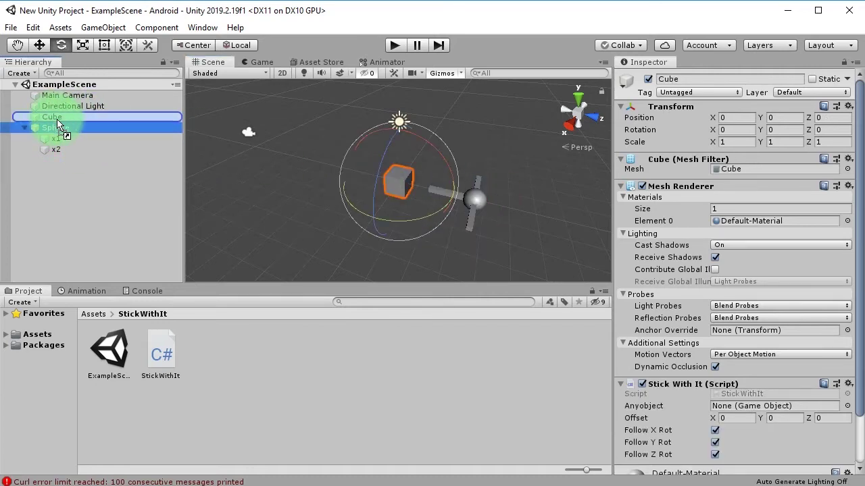
drag(57, 123, 64, 145)
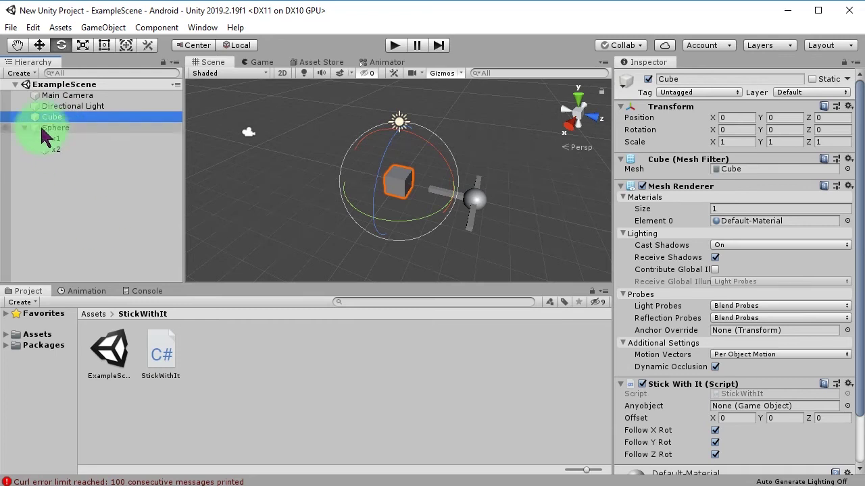
click(52, 118)
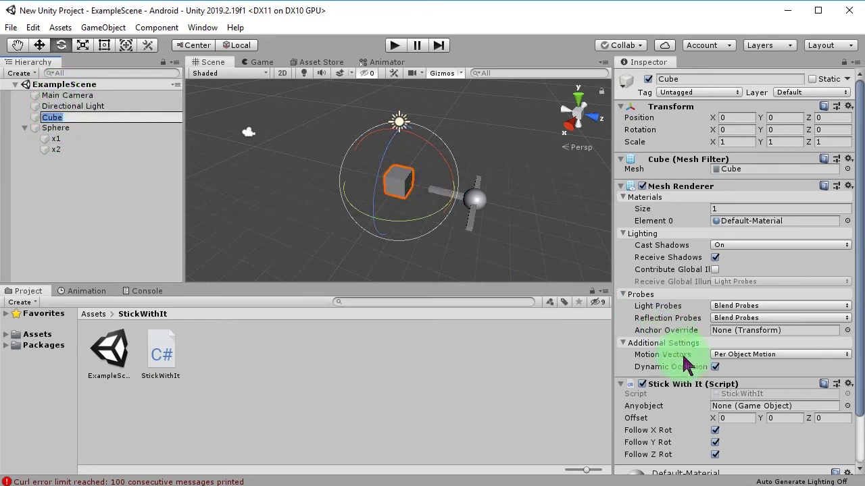
drag(52, 118, 574, 331)
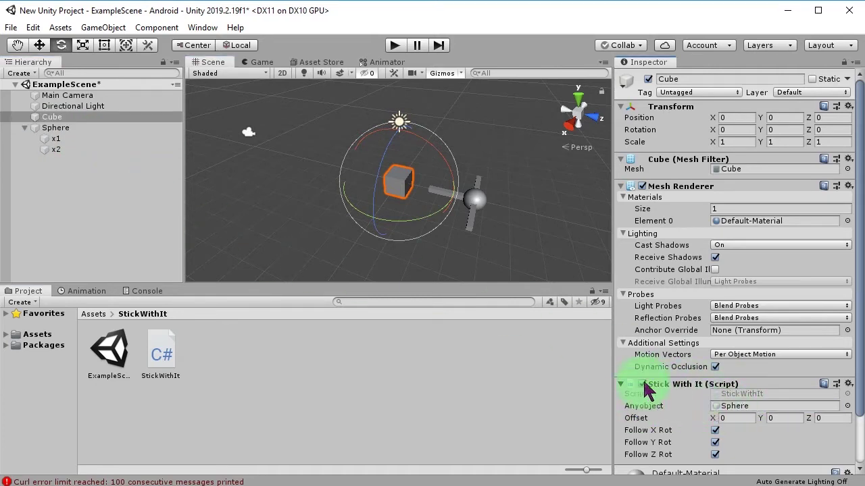
click(705, 388)
key(ctrl+s)
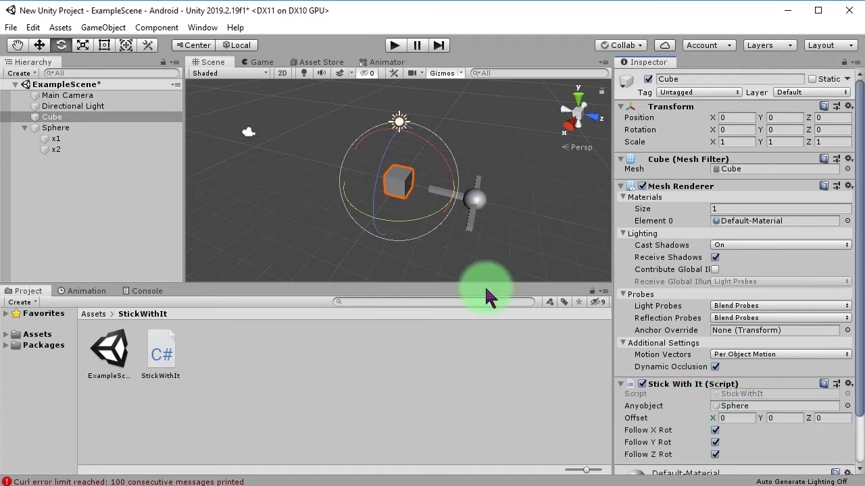
Step: Enter play mode and drag the Cube with the Move tool to check the Sphere follows it
click(396, 47)
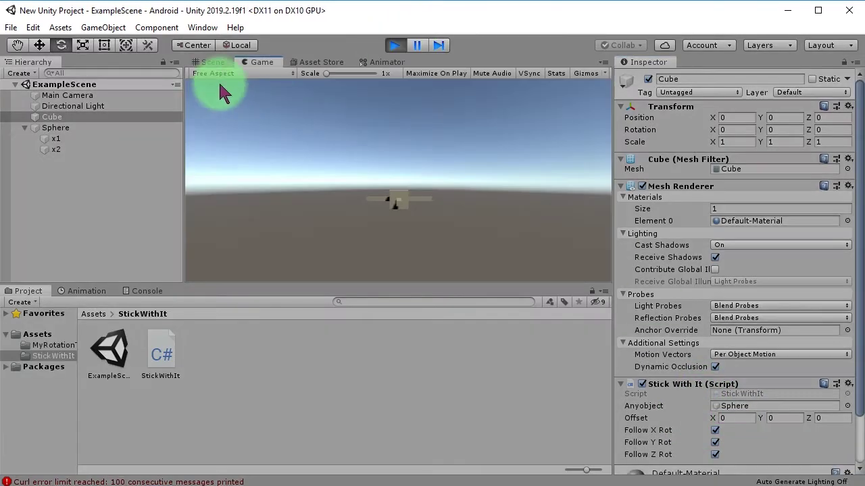
click(215, 64)
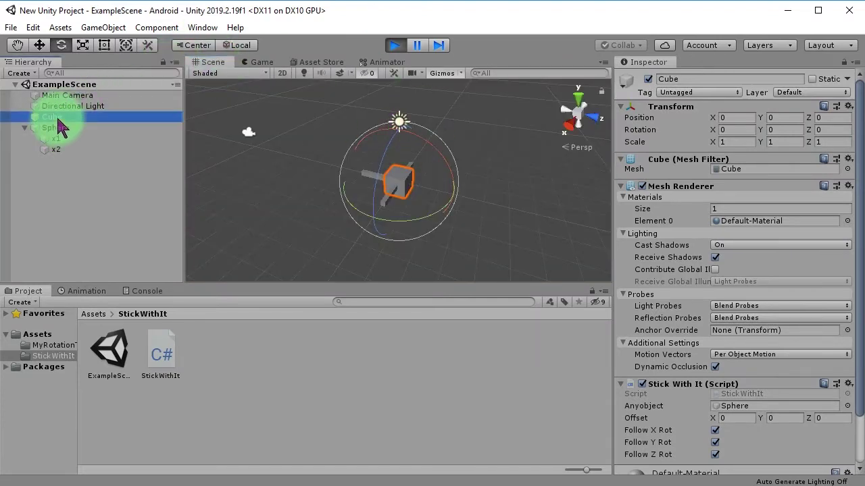
mouse_move(402, 223)
mouse_down()
mouse_move(570, 232)
mouse_move(399, 228)
mouse_move(346, 190)
mouse_up()
click(39, 45)
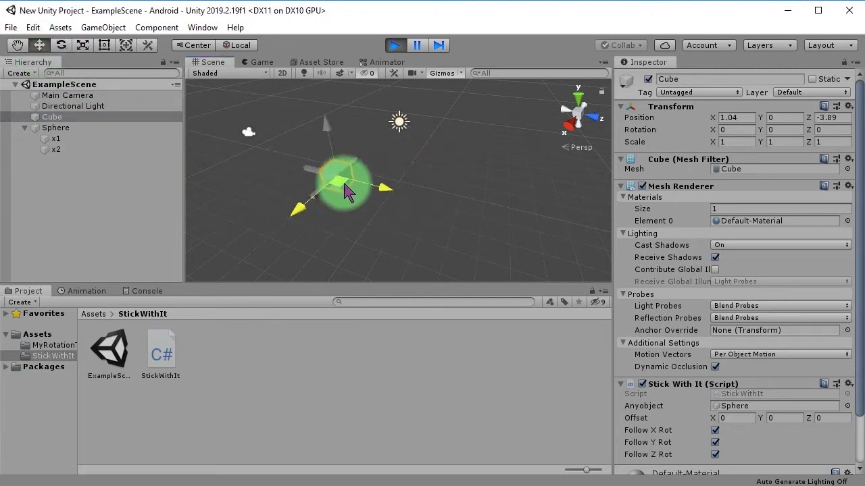
click(60, 128)
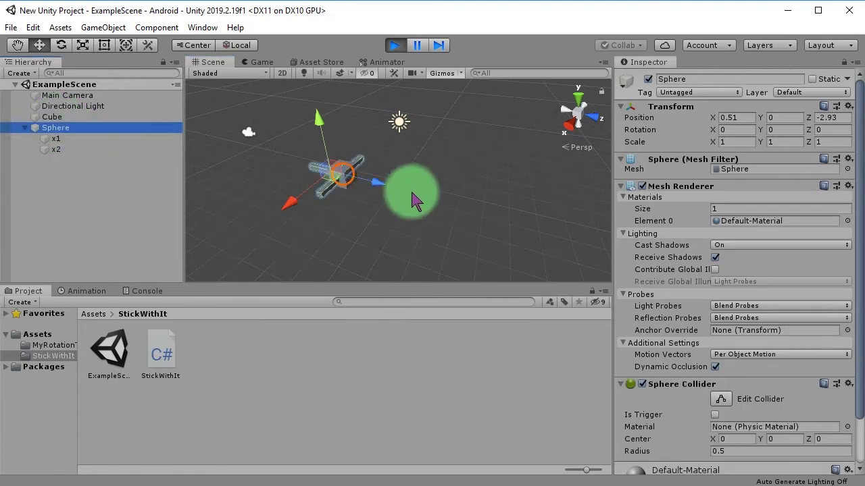
click(54, 117)
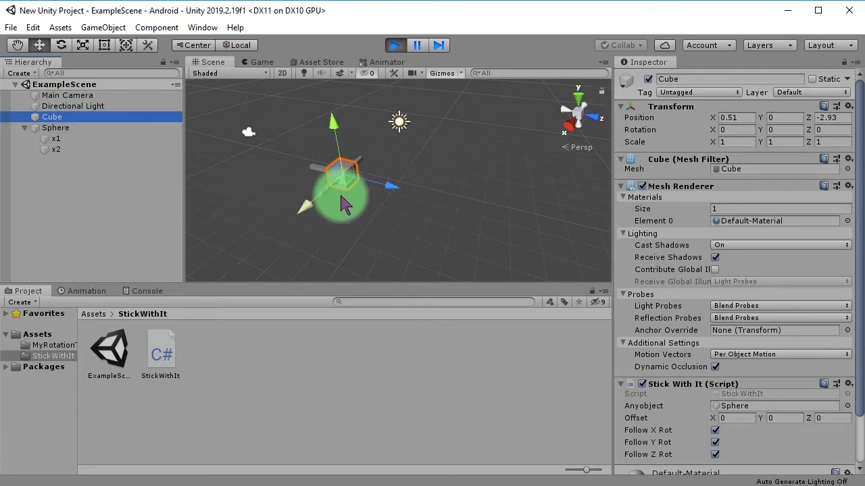
drag(341, 189, 392, 210)
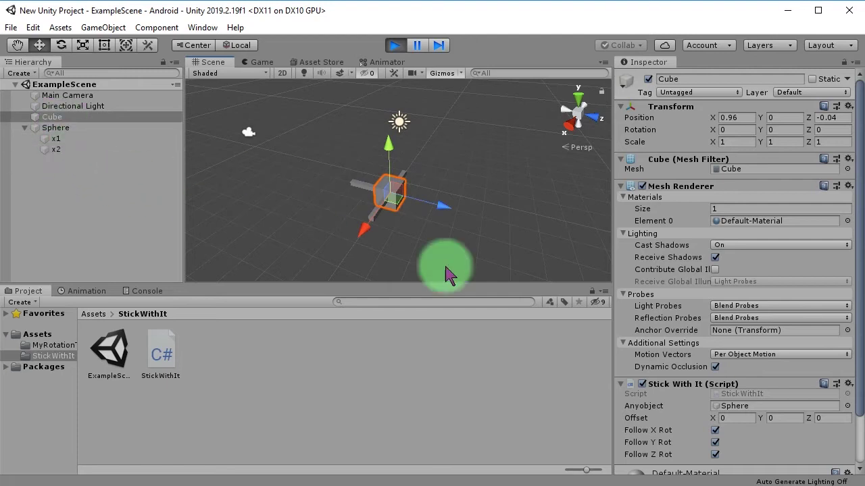
Step: Set the Stick With It offset to Y 2.13 and Z 5.45
scroll(689, 385, down, 2)
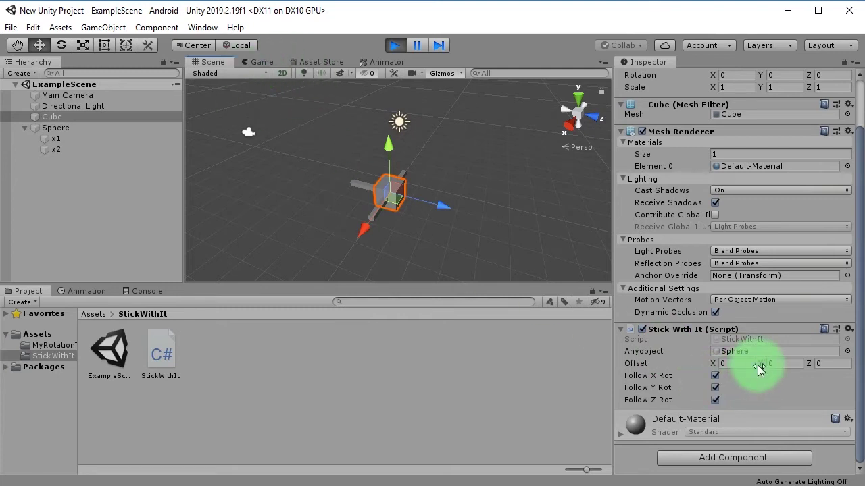
drag(758, 365, 838, 392)
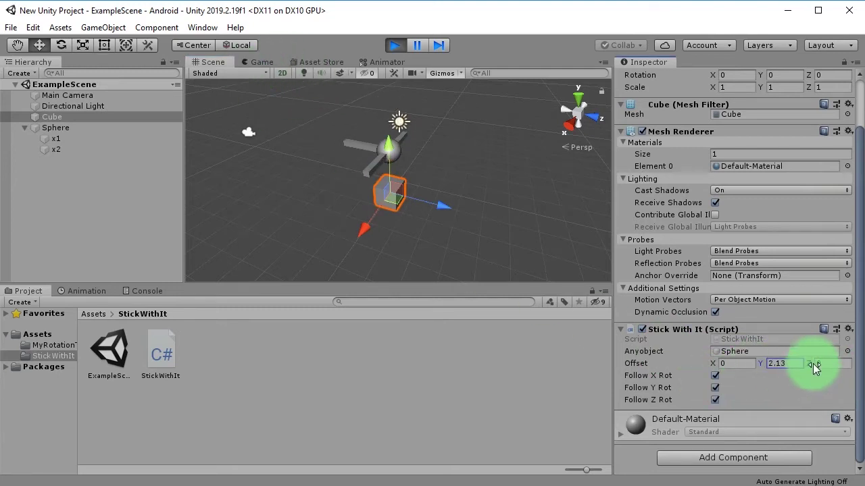
mouse_move(813, 363)
mouse_down()
mouse_move(863, 365)
mouse_move(14, 402)
mouse_move(581, 179)
mouse_up()
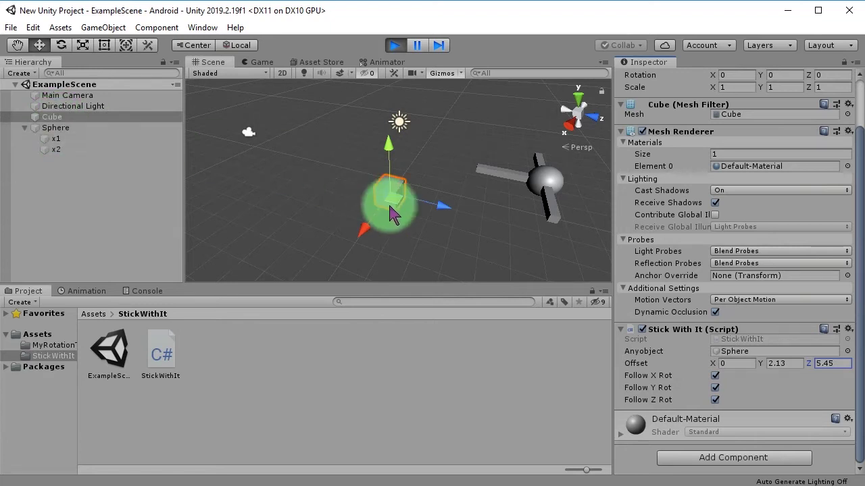
Step: Drag the Cube across the floor to see the Sphere trail at that offset
click(64, 118)
drag(400, 204, 284, 197)
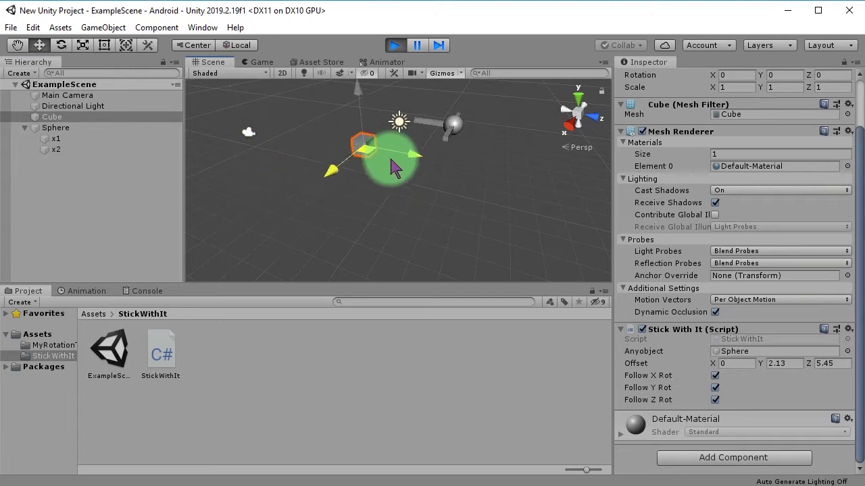
drag(284, 198, 352, 196)
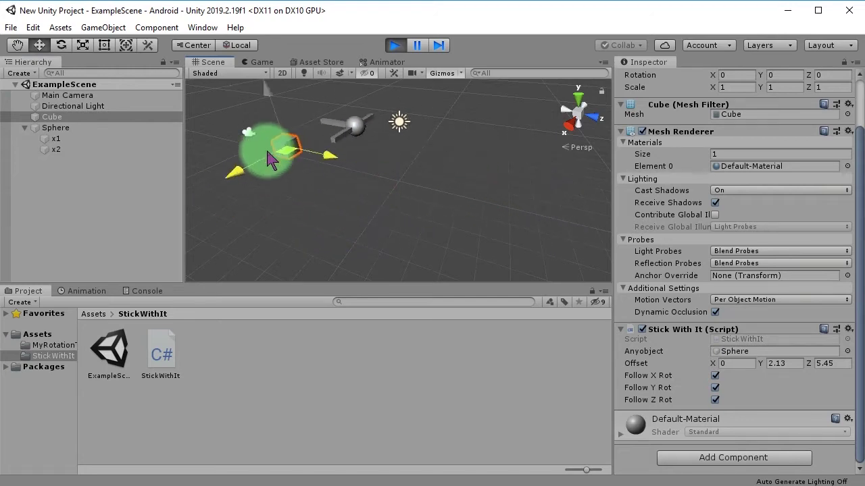
Step: Turn the Cube about its vertical axis and tumble it freely with the Rotate tool
click(61, 44)
mouse_move(360, 220)
mouse_down()
mouse_move(168, 191)
mouse_move(241, 228)
mouse_move(581, 212)
mouse_move(507, 230)
mouse_move(365, 223)
mouse_up()
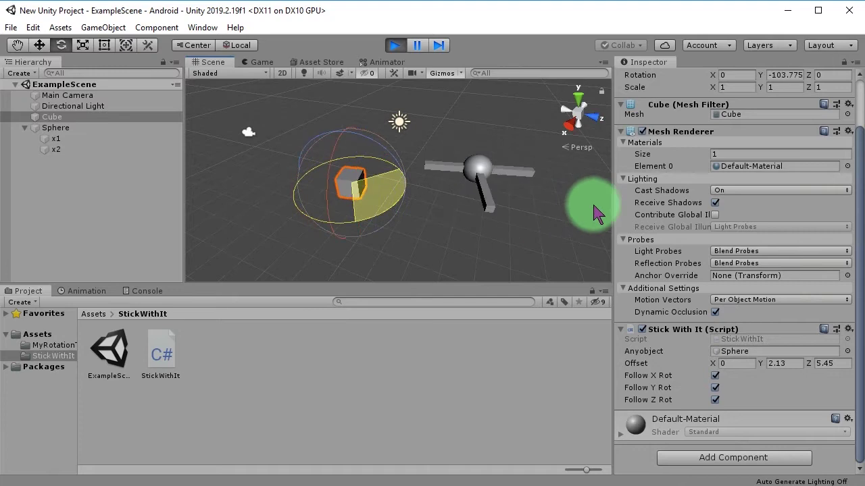
mouse_move(595, 213)
mouse_down()
mouse_move(376, 174)
mouse_move(299, 119)
mouse_move(325, 194)
mouse_move(457, 232)
mouse_move(322, 147)
mouse_move(281, 237)
mouse_move(423, 169)
mouse_move(239, 227)
mouse_move(376, 235)
mouse_move(331, 178)
mouse_move(521, 227)
mouse_up()
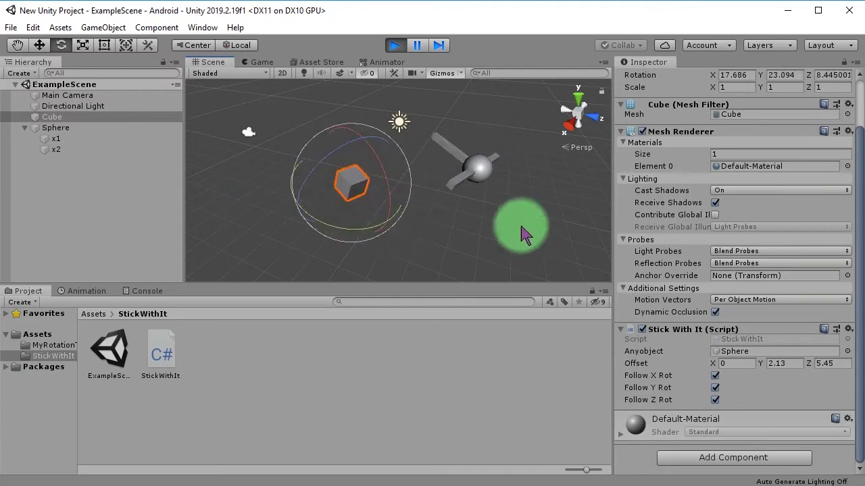
mouse_move(348, 250)
mouse_down()
mouse_move(398, 197)
mouse_move(386, 172)
mouse_move(456, 162)
mouse_move(503, 209)
mouse_up()
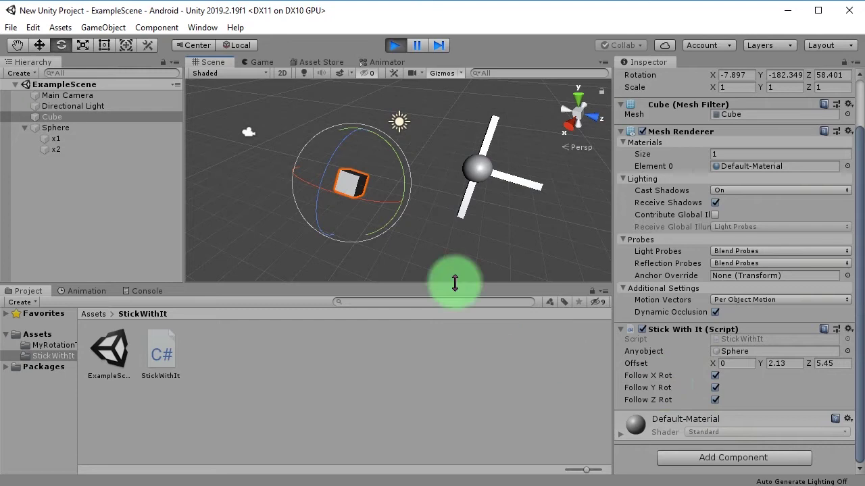
mouse_move(349, 179)
mouse_down()
mouse_move(383, 150)
mouse_move(488, 170)
mouse_up()
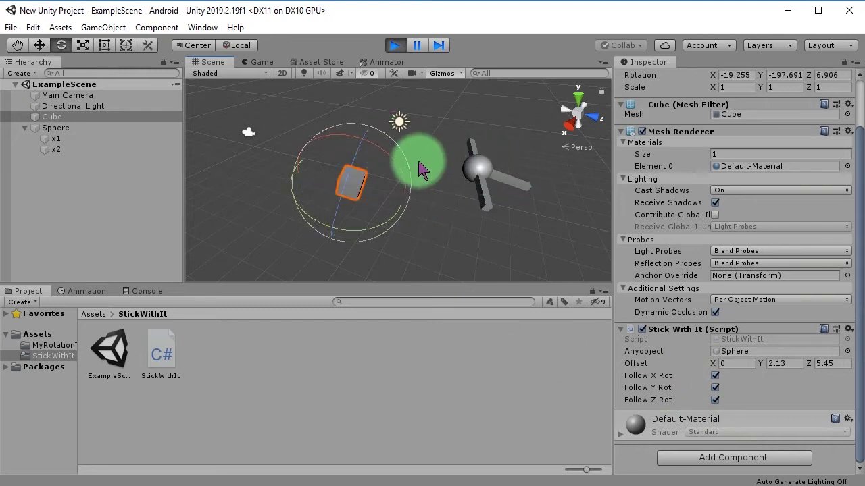
mouse_move(351, 209)
mouse_down()
mouse_move(351, 184)
mouse_move(295, 174)
mouse_move(391, 212)
mouse_move(328, 212)
mouse_move(400, 227)
mouse_move(755, 383)
mouse_up()
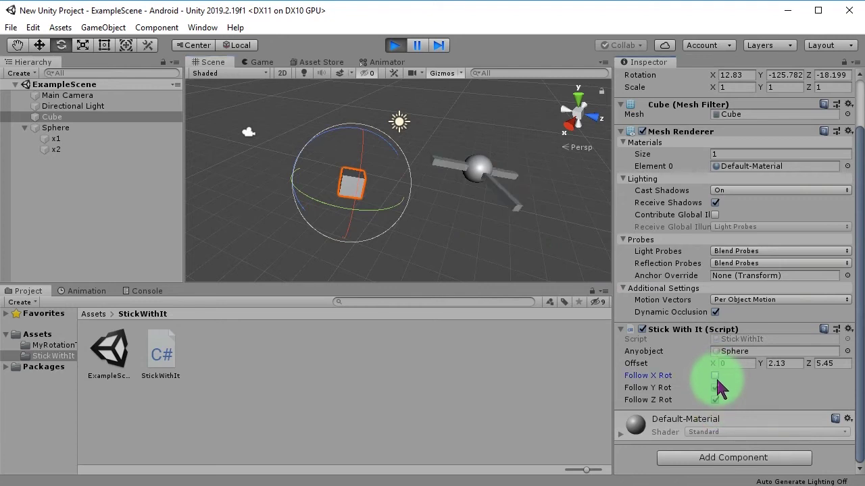
Step: Uncheck Follow Y Rot and Follow Z Rot, then move the Cube to watch the Sphere follow
click(716, 388)
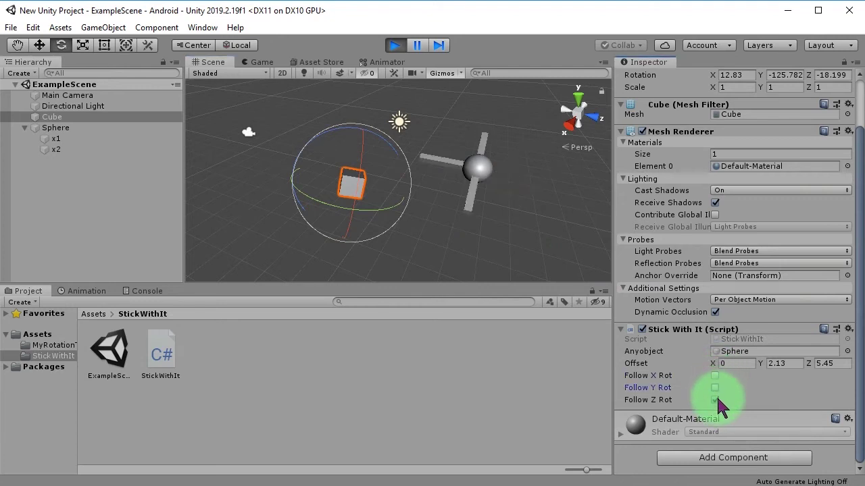
click(717, 399)
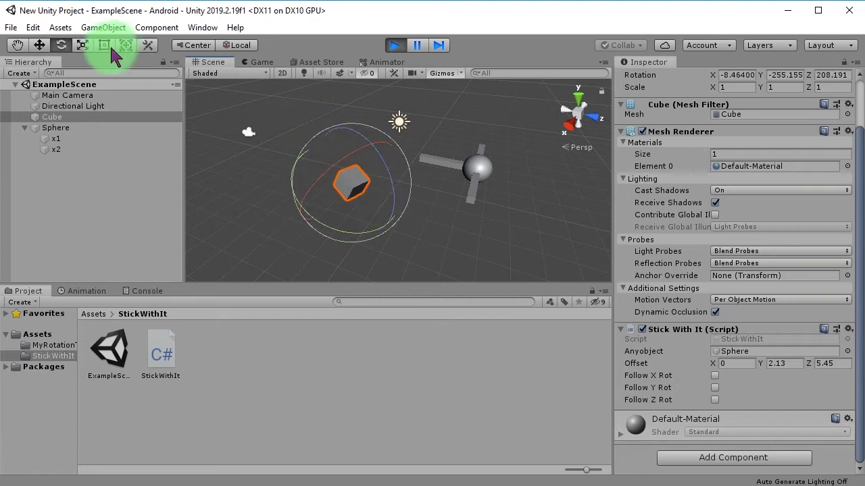
click(40, 45)
mouse_move(347, 191)
mouse_down()
mouse_move(443, 182)
mouse_move(270, 145)
mouse_move(421, 227)
mouse_move(293, 193)
mouse_move(290, 205)
mouse_up()
Step: Re-enable Follow Y Rot and rotate the Cube to test it
click(685, 389)
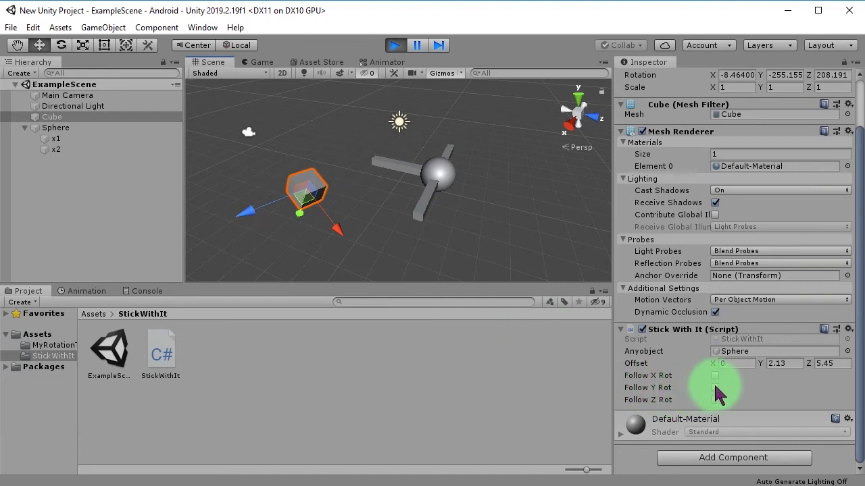
click(714, 388)
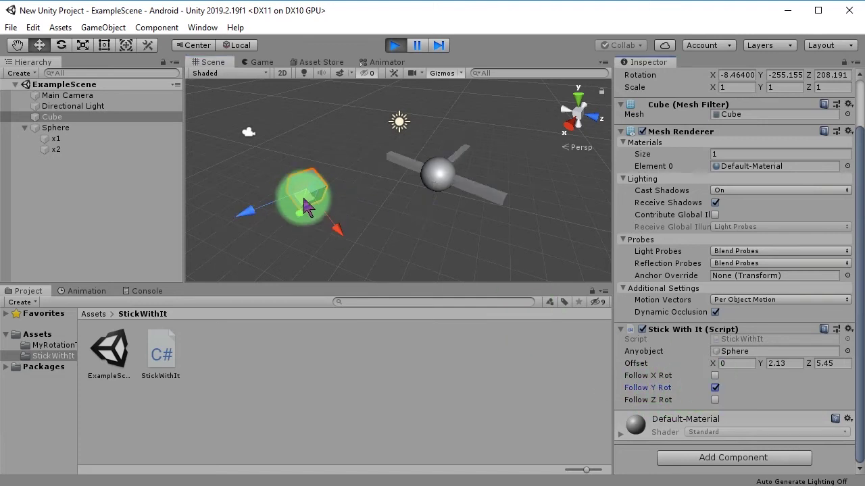
click(81, 52)
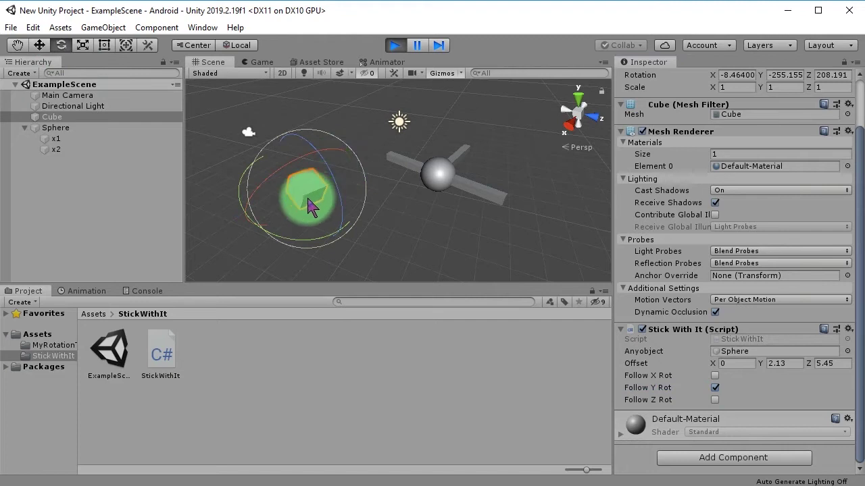
mouse_move(317, 162)
mouse_down()
mouse_move(400, 123)
mouse_move(443, 211)
mouse_move(356, 210)
mouse_move(338, 165)
mouse_move(373, 155)
mouse_move(471, 182)
mouse_up()
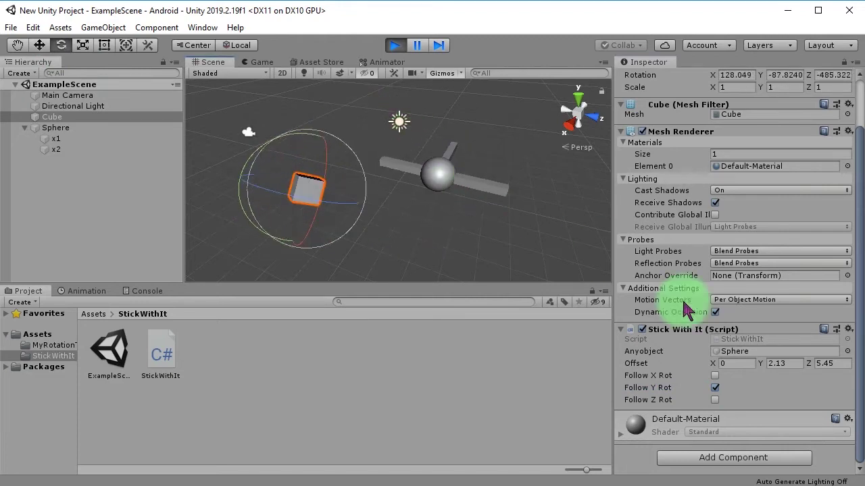
Step: Turn Follow Y Rot off again and tumble the Cube, leaving only Z rotation followed
click(714, 387)
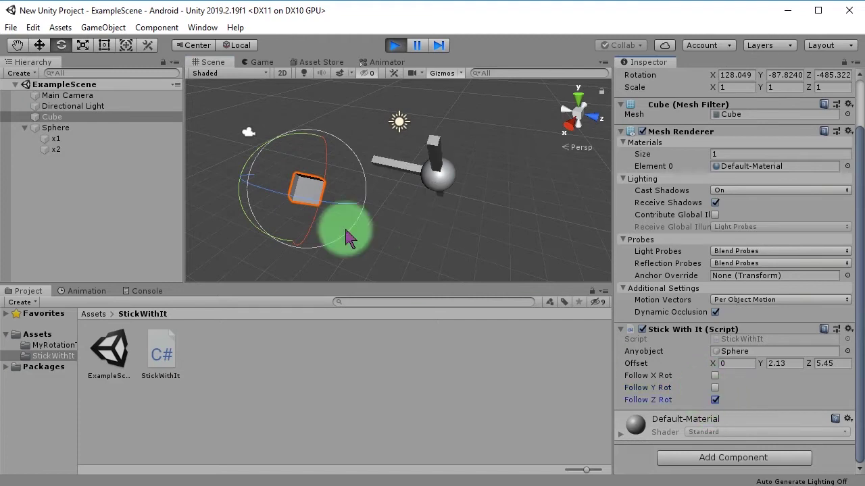
mouse_move(305, 179)
mouse_down()
mouse_move(319, 106)
mouse_move(277, 245)
mouse_move(286, 226)
mouse_move(392, 232)
mouse_up()
mouse_move(325, 230)
mouse_down()
mouse_move(232, 239)
mouse_move(243, 155)
mouse_move(421, 201)
mouse_move(363, 222)
mouse_move(309, 164)
mouse_move(309, 193)
mouse_move(427, 204)
mouse_up()
mouse_move(326, 169)
mouse_down()
mouse_move(353, 174)
mouse_move(464, 245)
mouse_move(405, 236)
mouse_move(385, 218)
mouse_move(514, 178)
mouse_move(263, 193)
mouse_up()
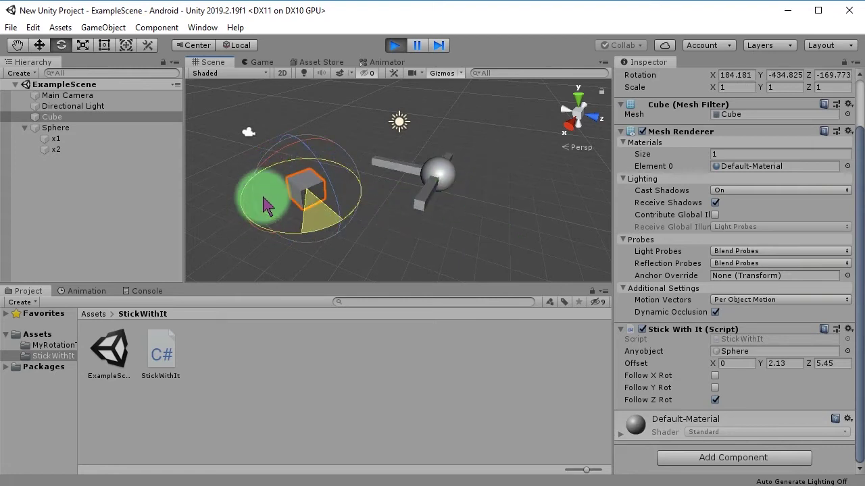
Step: Stop play mode and add an empty child GameObject under Cube, raised to about 0, 1.67, 2.75
click(395, 46)
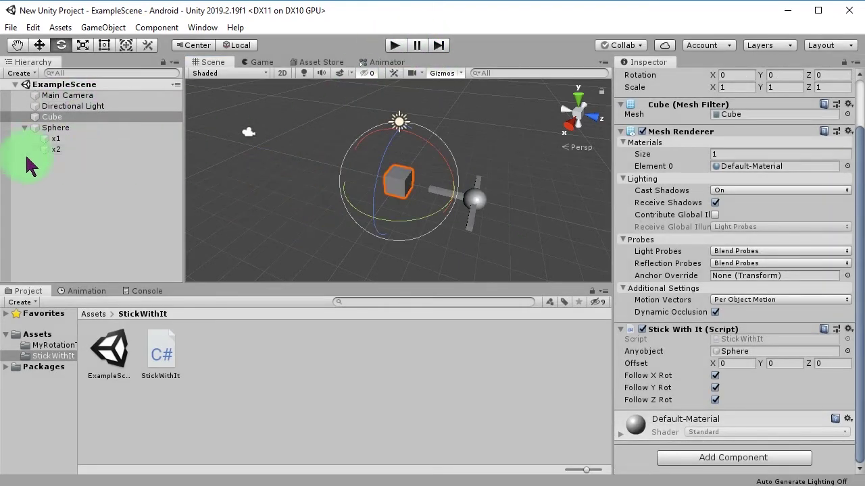
right_click(60, 123)
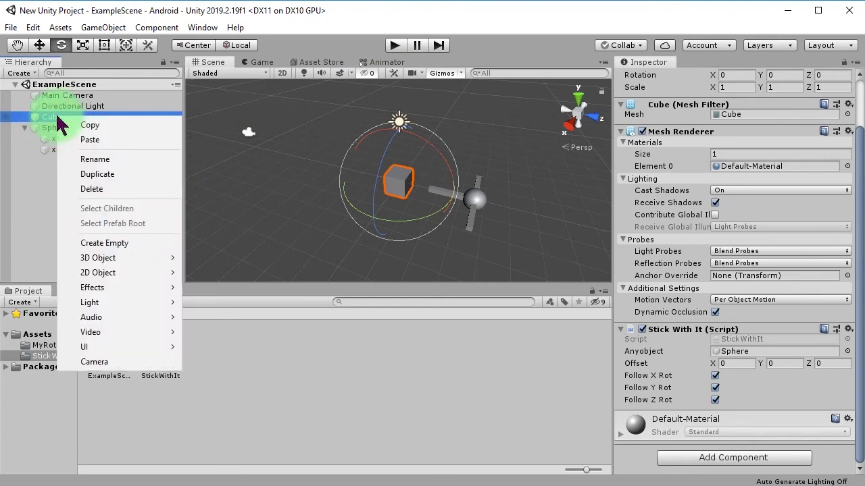
mouse_move(98, 258)
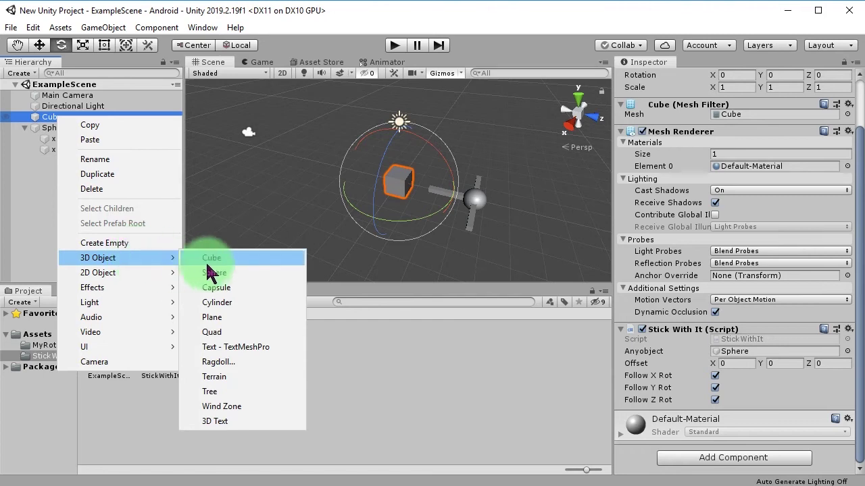
click(145, 243)
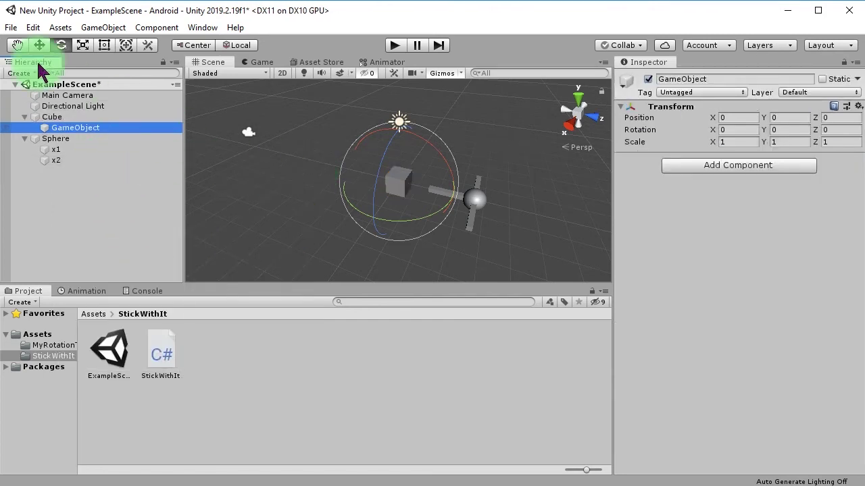
click(40, 45)
drag(402, 179, 505, 167)
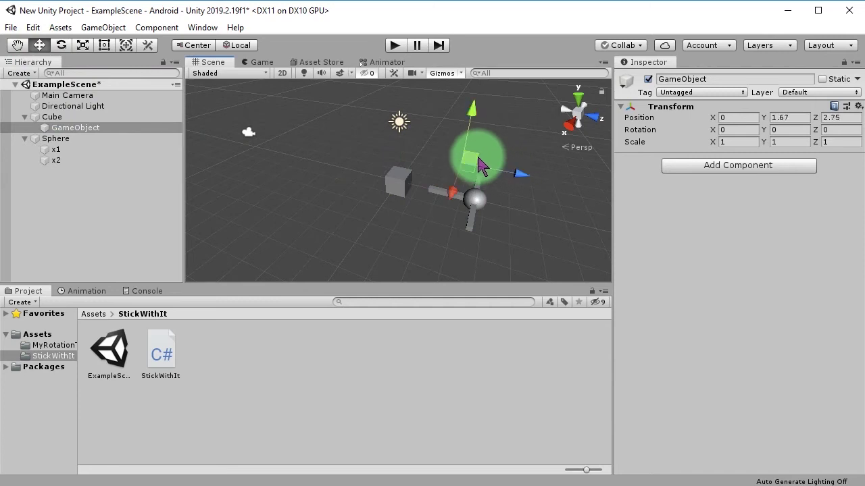
click(49, 117)
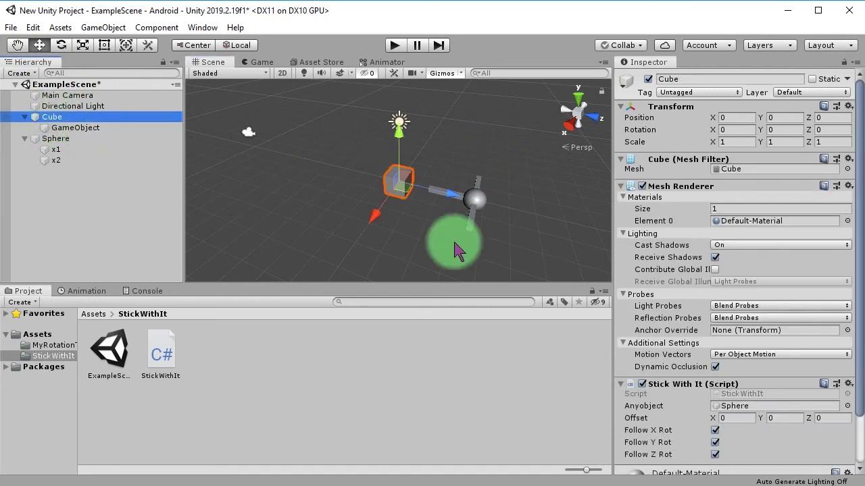
Step: Drag the Stick With It component from Cube onto GameObject and check both objects
scroll(673, 389, down, 3)
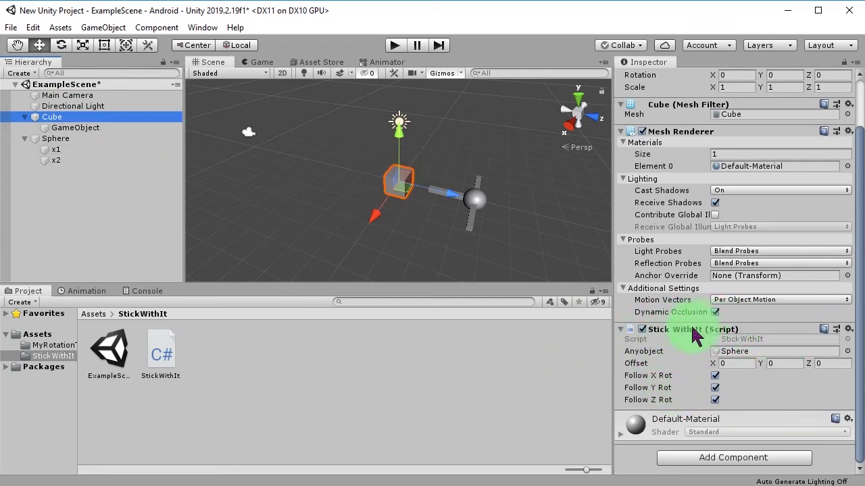
mouse_move(696, 335)
mouse_down()
mouse_move(91, 126)
mouse_move(72, 132)
mouse_up()
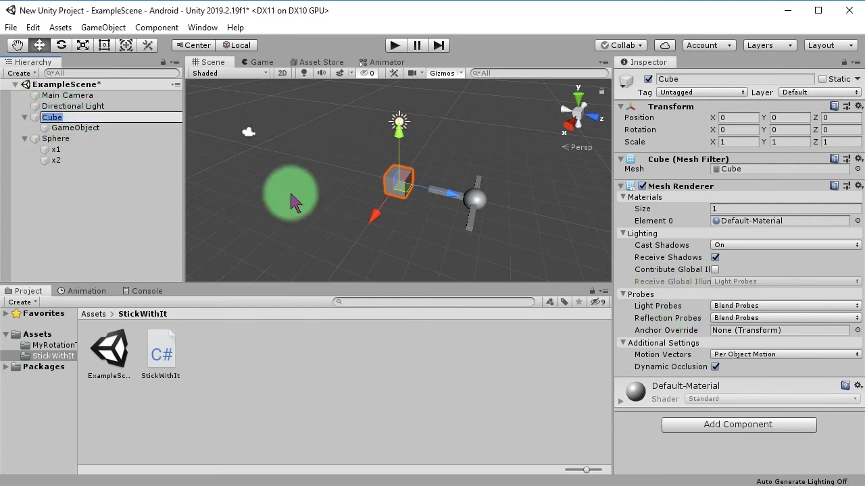
click(83, 133)
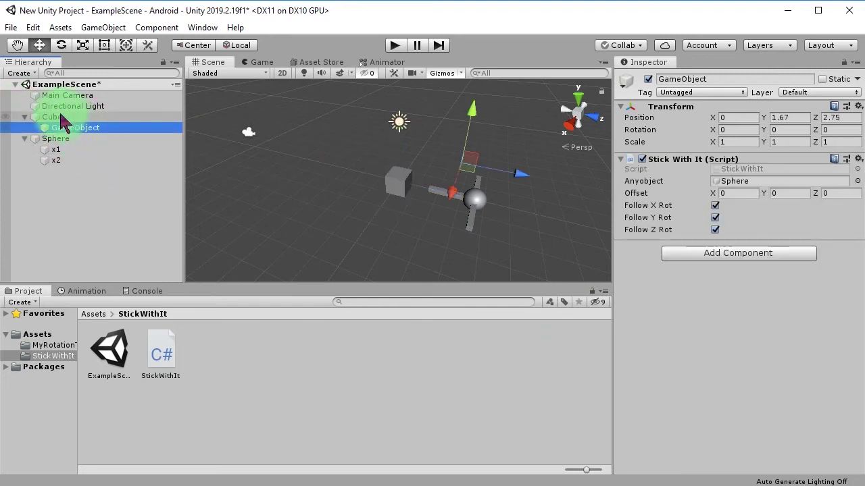
click(53, 118)
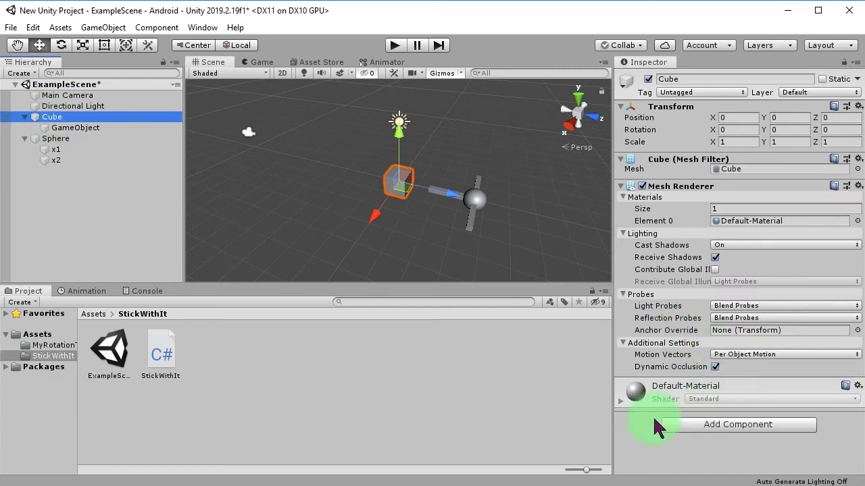
click(76, 127)
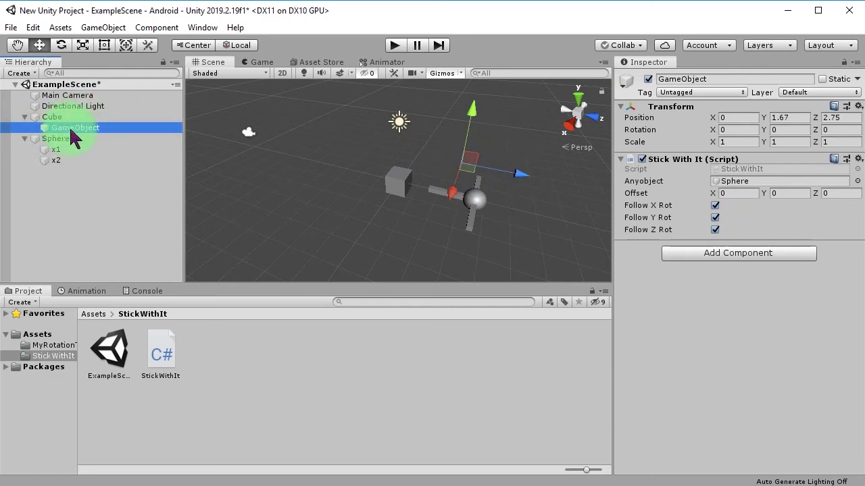
mouse_move(73, 131)
mouse_down()
mouse_move(46, 150)
mouse_move(559, 250)
mouse_up()
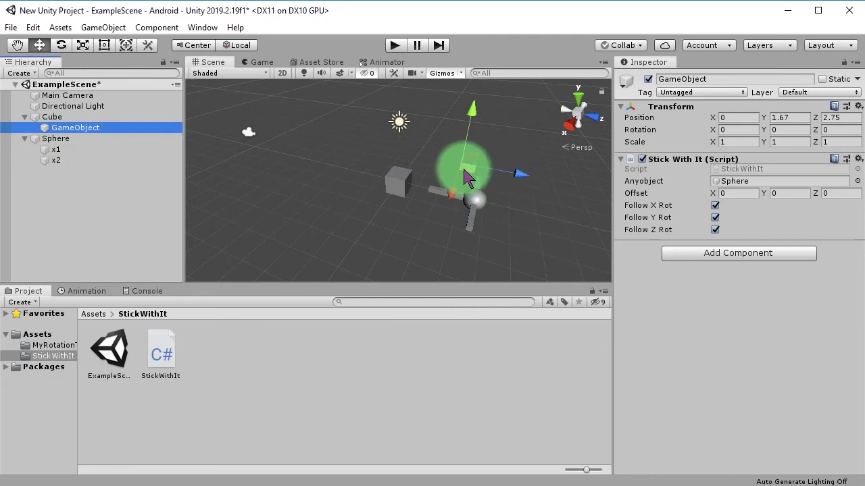
Step: Enter play mode, then move and rotate the Cube about two axes
click(395, 46)
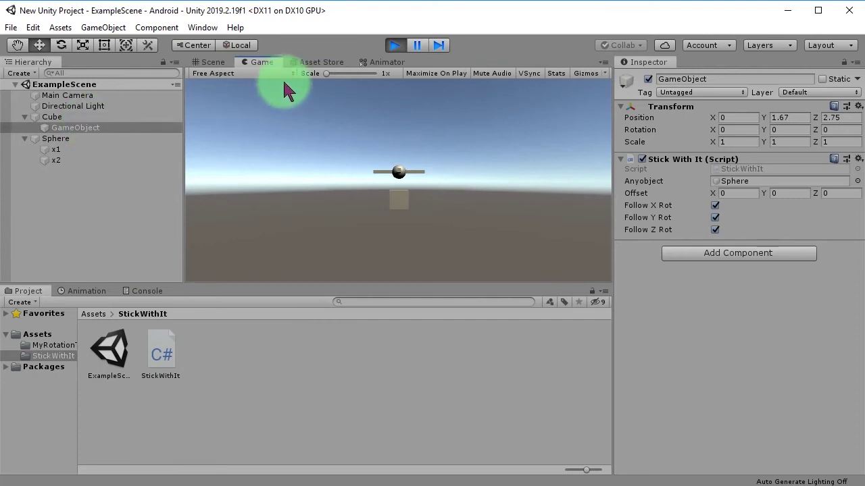
click(209, 64)
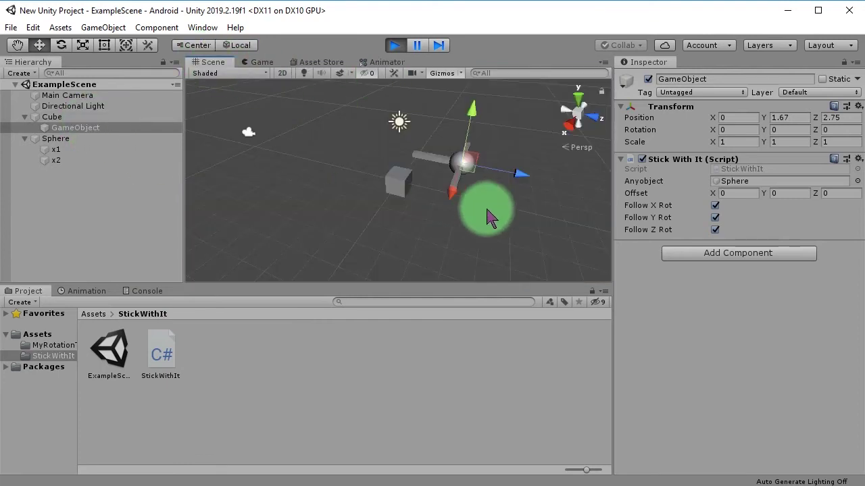
click(68, 117)
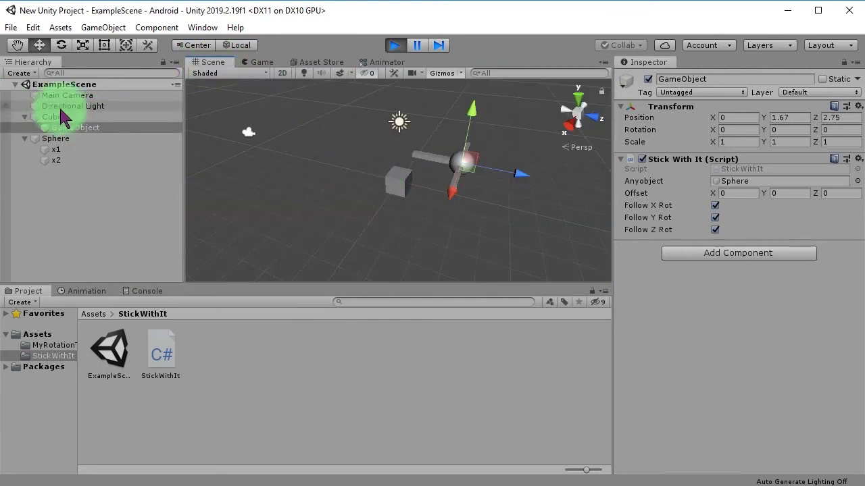
click(404, 194)
drag(410, 198, 391, 236)
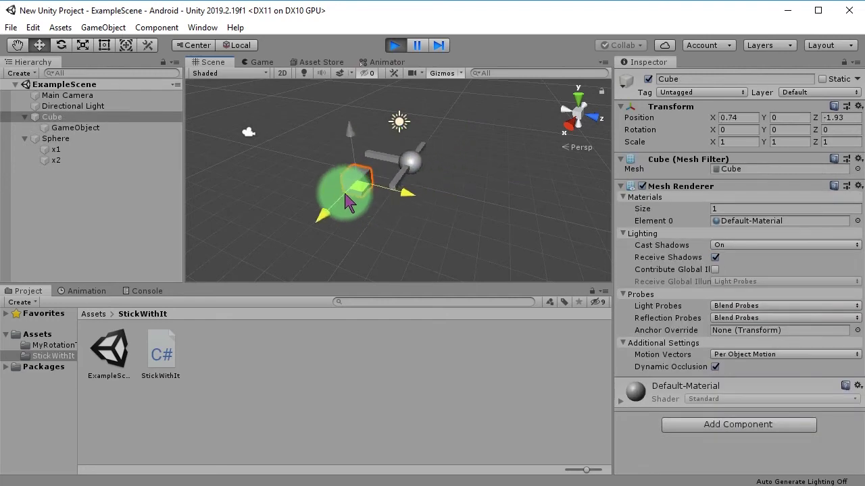
click(63, 45)
mouse_move(392, 255)
mouse_down()
mouse_move(688, 254)
mouse_move(804, 223)
mouse_move(507, 266)
mouse_move(405, 270)
mouse_move(784, 213)
mouse_up()
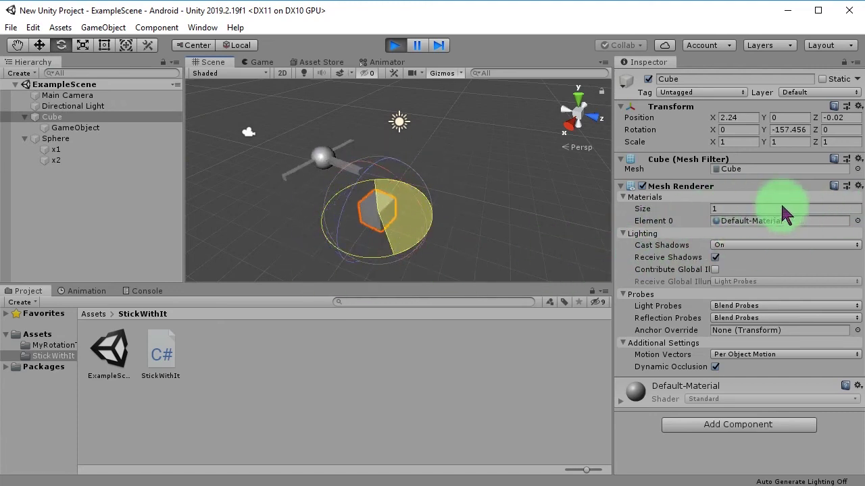
mouse_move(391, 174)
mouse_down()
mouse_move(453, 195)
mouse_move(419, 196)
mouse_move(318, 169)
mouse_up()
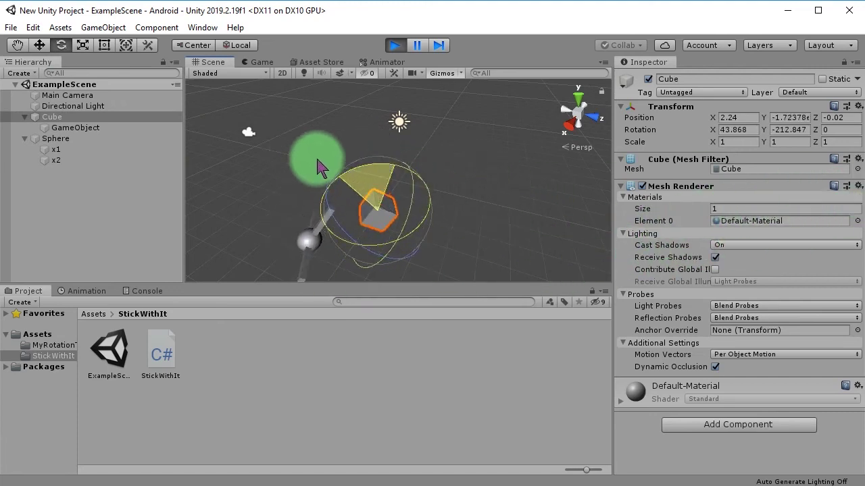
Step: Try reordering the Sphere in the Hierarchy, then reselect the Cube and rotate it again
click(57, 139)
drag(57, 140, 61, 116)
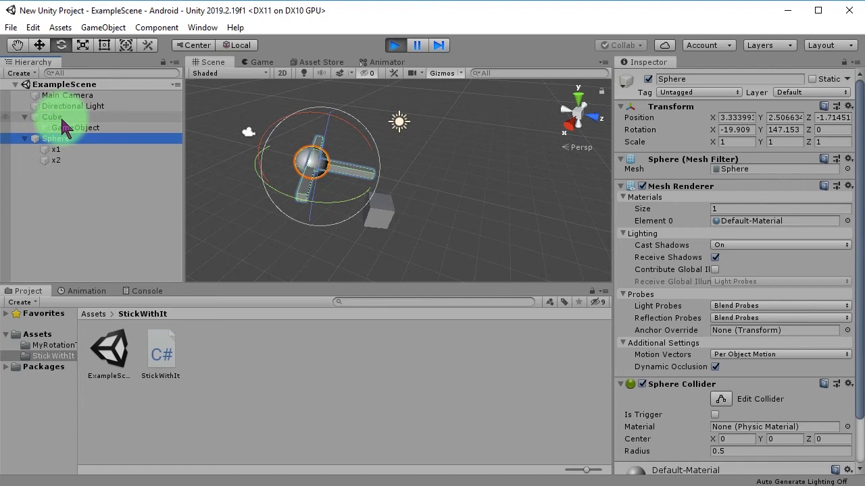
drag(71, 142, 85, 228)
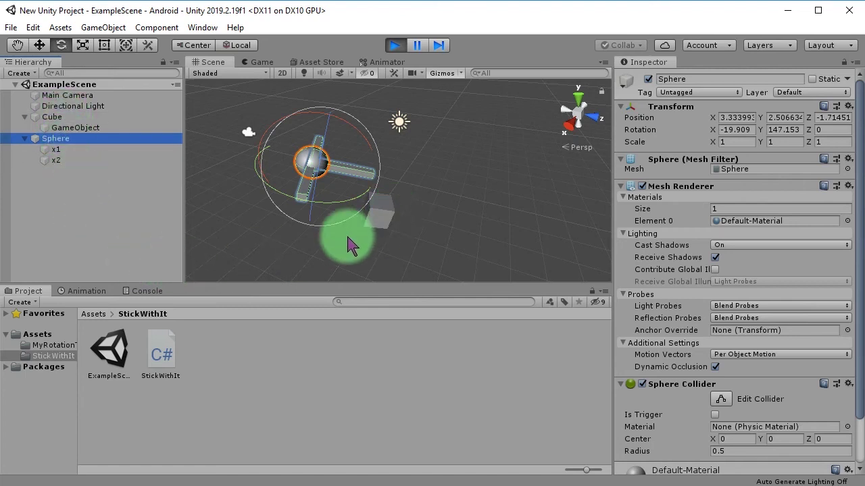
click(110, 203)
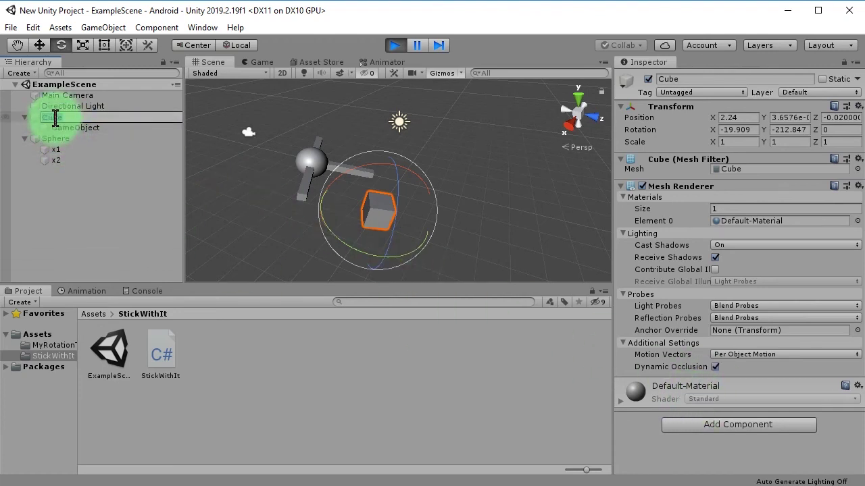
click(88, 209)
click(68, 117)
click(58, 138)
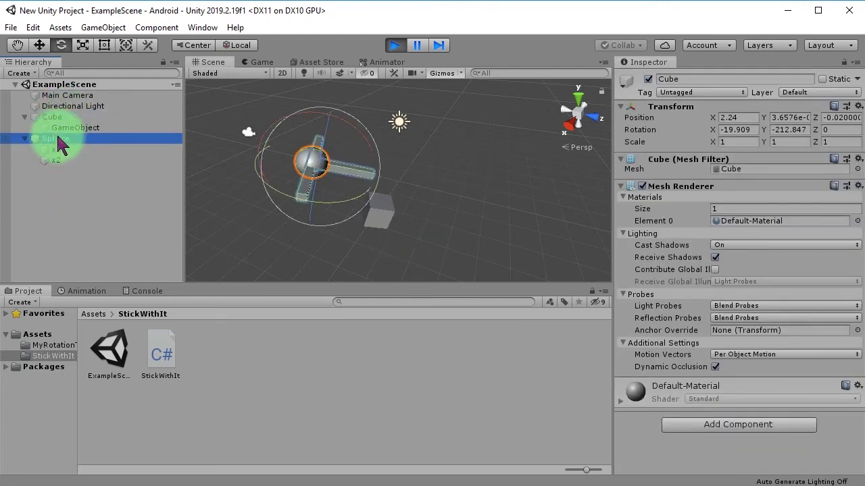
click(61, 121)
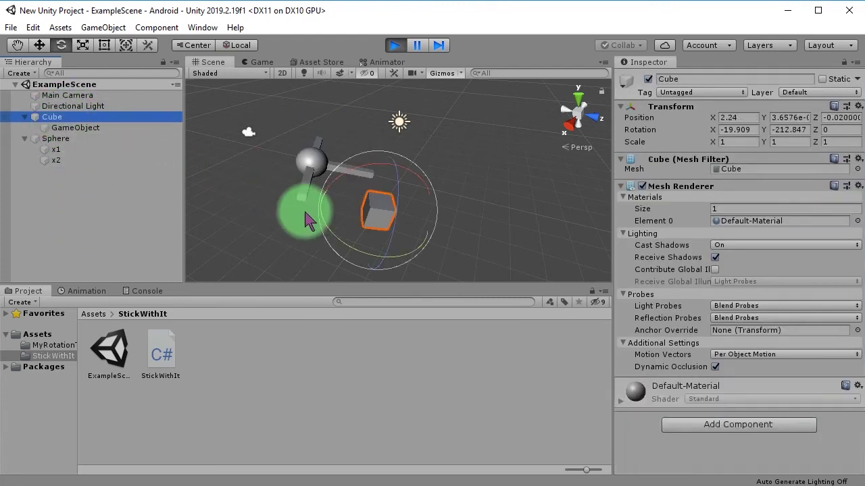
mouse_move(304, 216)
mouse_down()
mouse_move(100, 216)
mouse_move(353, 212)
mouse_move(399, 178)
mouse_move(322, 137)
mouse_move(360, 210)
mouse_move(332, 194)
mouse_move(396, 256)
mouse_move(196, 137)
mouse_up()
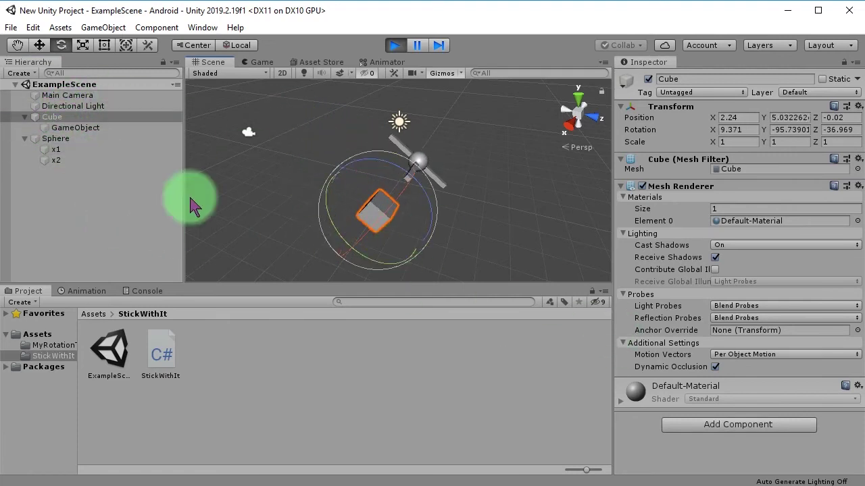
Step: Untick Follow X Rot on GameObject's Stick With It script, then rotate the Cube to test
click(93, 129)
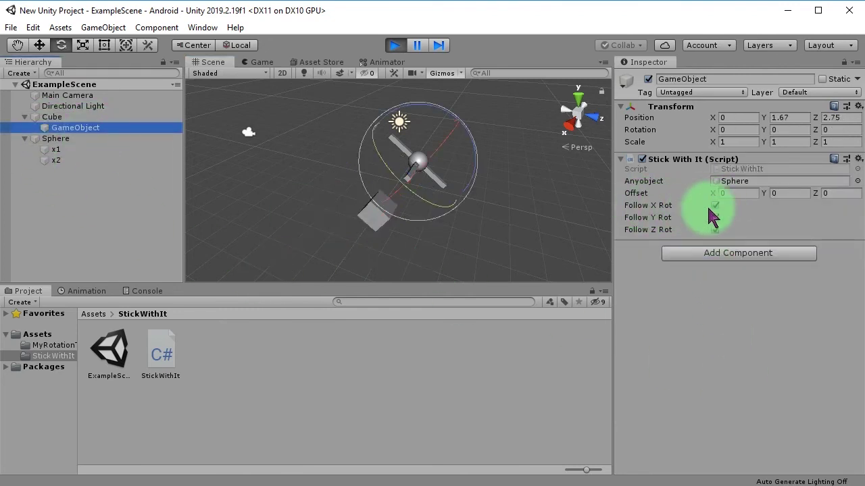
click(716, 230)
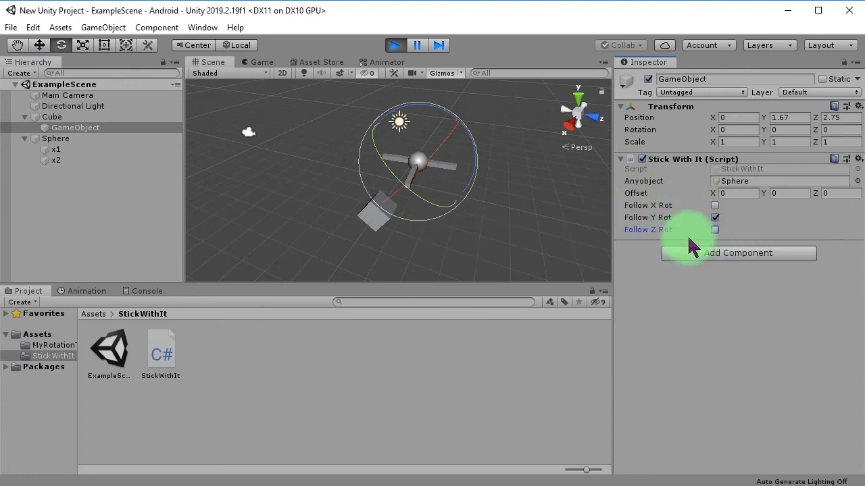
click(56, 119)
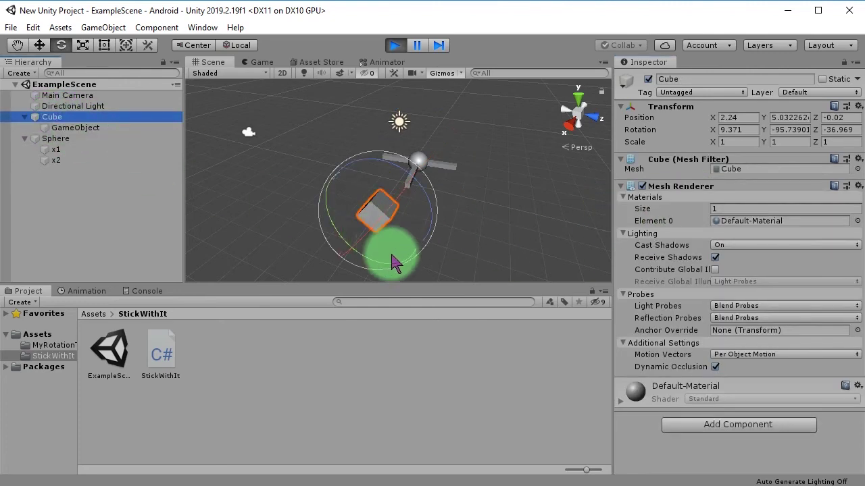
mouse_move(365, 267)
mouse_down()
mouse_move(259, 250)
mouse_move(191, 214)
mouse_move(461, 226)
mouse_move(625, 200)
mouse_move(386, 174)
mouse_move(286, 139)
mouse_move(43, 247)
mouse_move(340, 246)
mouse_move(511, 286)
mouse_move(628, 331)
mouse_move(637, 308)
mouse_move(401, 236)
mouse_move(401, 155)
mouse_move(481, 118)
mouse_move(433, 221)
mouse_up()
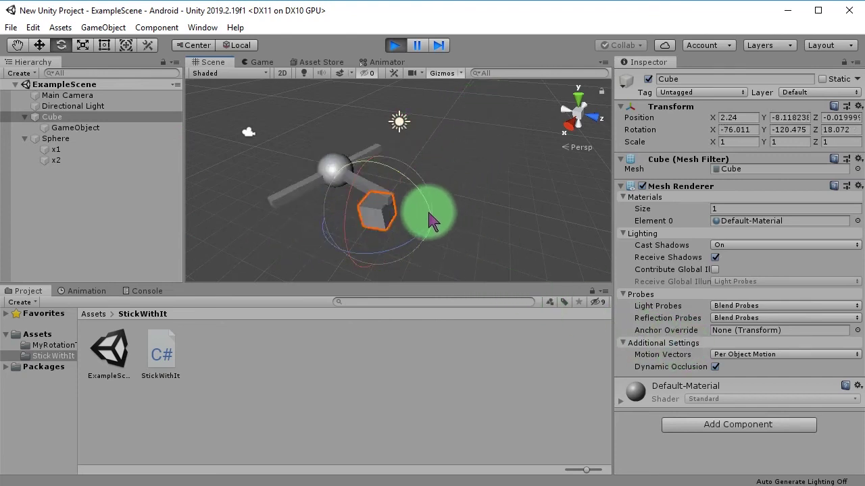
mouse_move(306, 221)
mouse_down()
mouse_move(320, 123)
mouse_move(428, 122)
mouse_move(477, 131)
mouse_move(429, 210)
mouse_up()
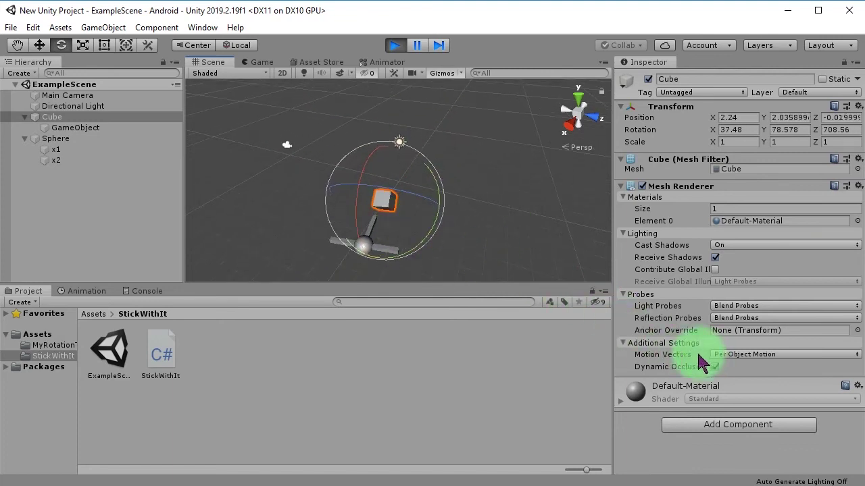
click(76, 128)
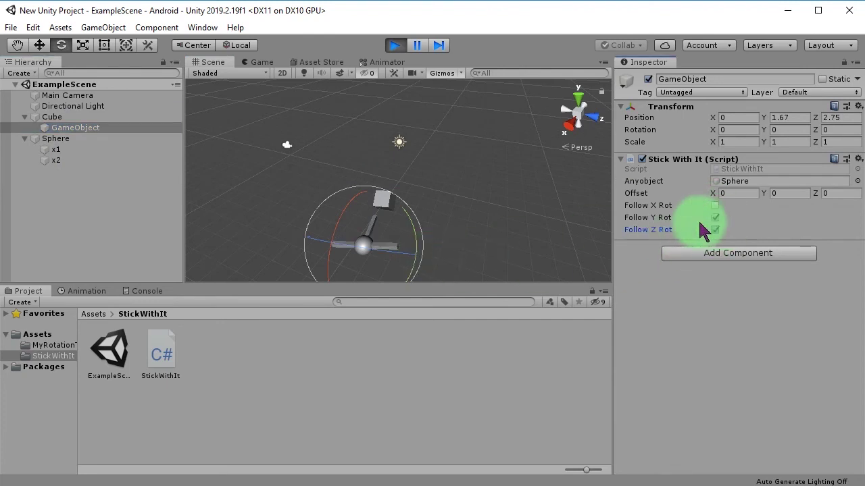
Step: Stop and restart play mode so the Cube resets to zero position and rotation
click(54, 117)
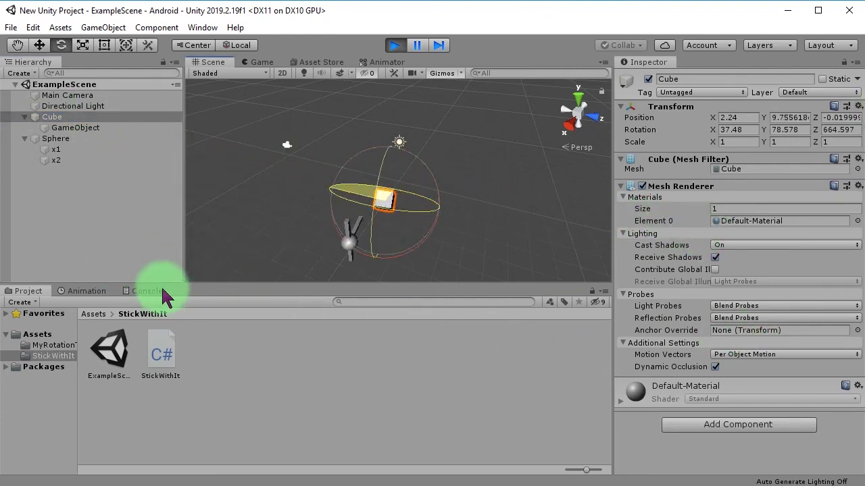
click(399, 42)
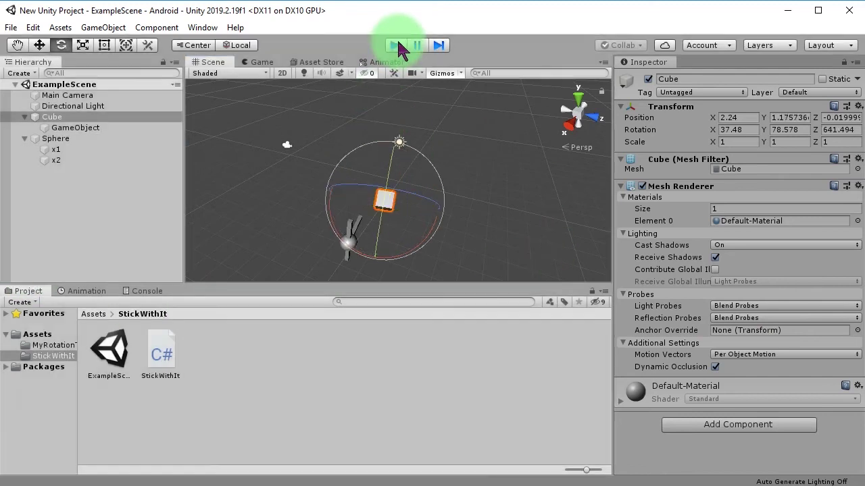
click(395, 46)
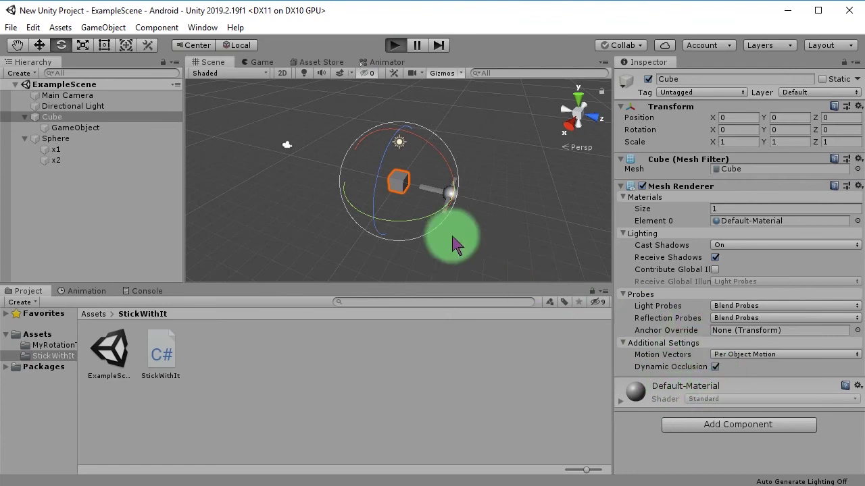
key(ctrl+p)
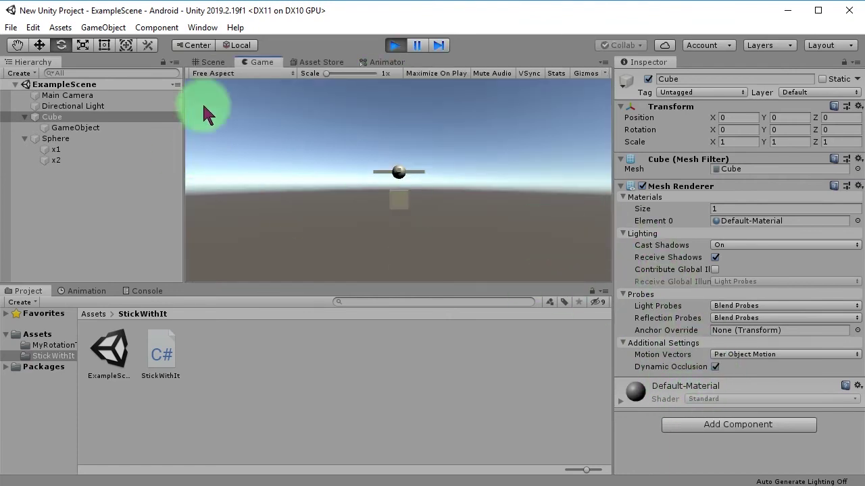
click(211, 61)
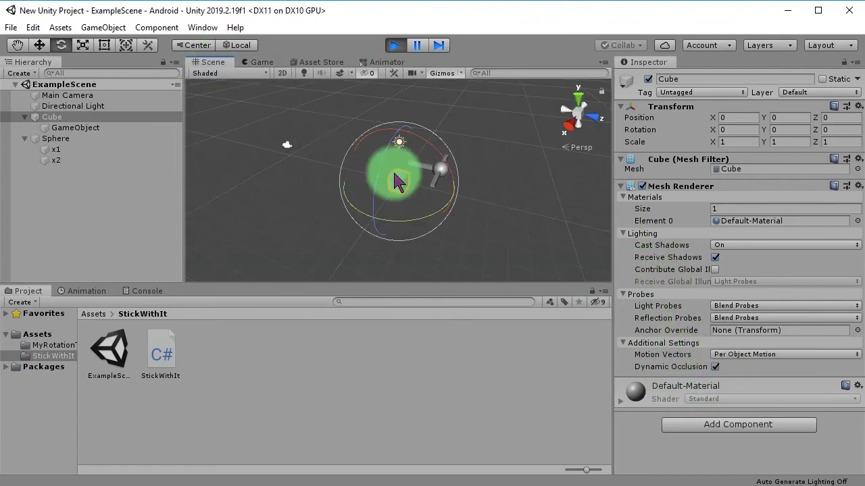
Step: Untick Follow X Rot and Follow Z Rot on GameObject's Stick With It script
click(53, 127)
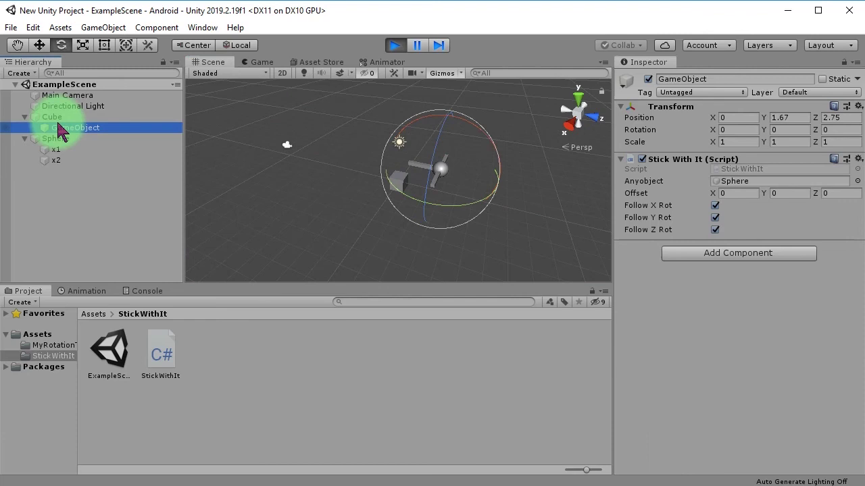
click(716, 207)
click(715, 230)
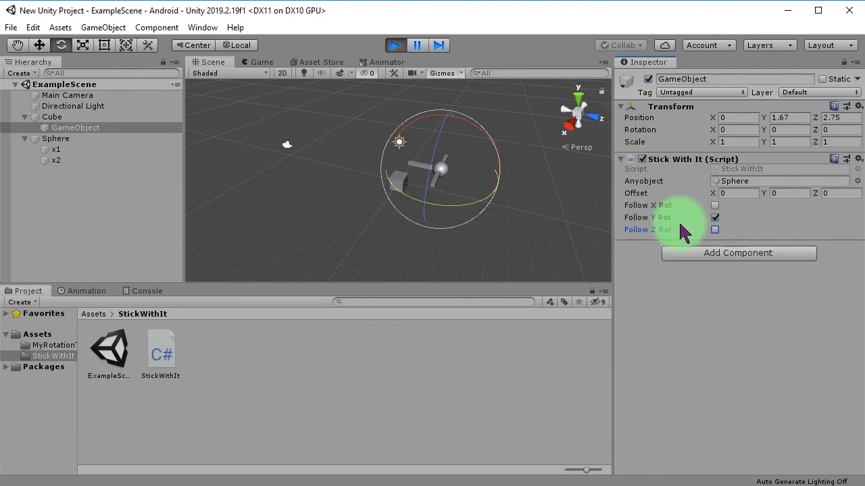
Step: Rotate the Cube around its Y and Z axes to test the sphere assembly's following
click(52, 117)
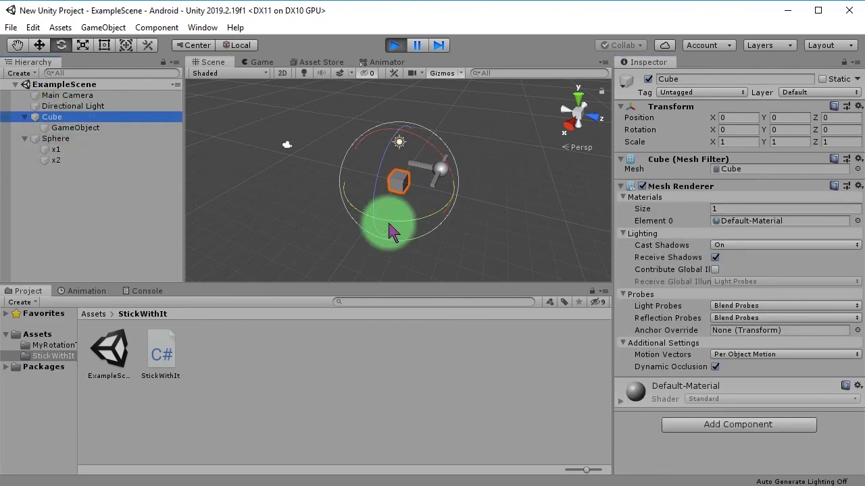
mouse_move(390, 225)
mouse_down()
mouse_move(810, 244)
mouse_move(27, 242)
mouse_move(552, 248)
mouse_move(305, 222)
mouse_move(570, 238)
mouse_move(647, 232)
mouse_move(483, 236)
mouse_move(437, 181)
mouse_up()
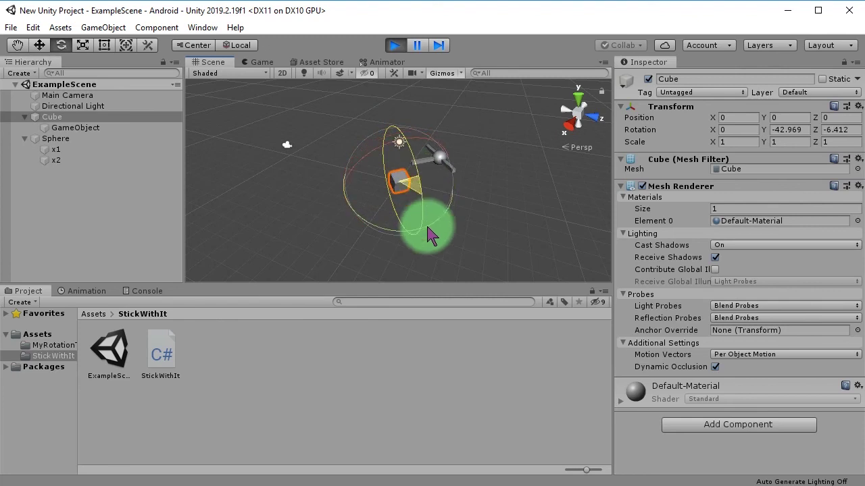
mouse_move(425, 265)
mouse_down()
mouse_move(421, 290)
mouse_move(385, 106)
mouse_move(426, 310)
mouse_move(464, 184)
mouse_up()
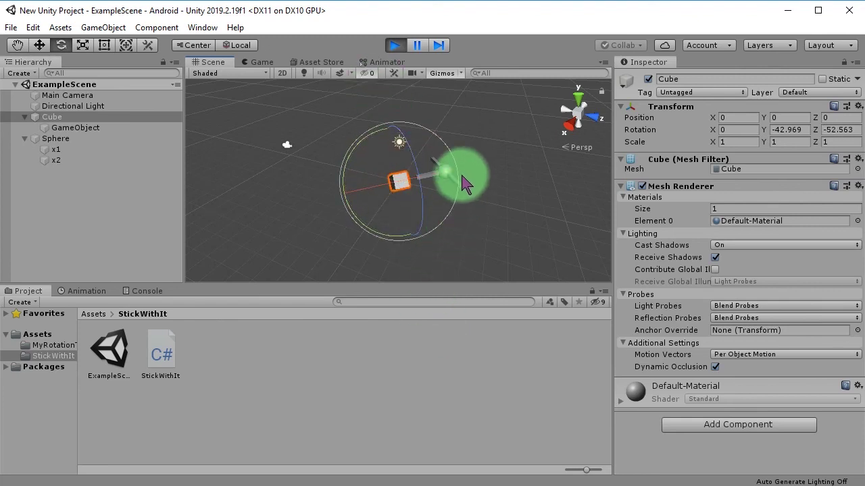
drag(421, 210, 438, 302)
drag(396, 122, 336, 26)
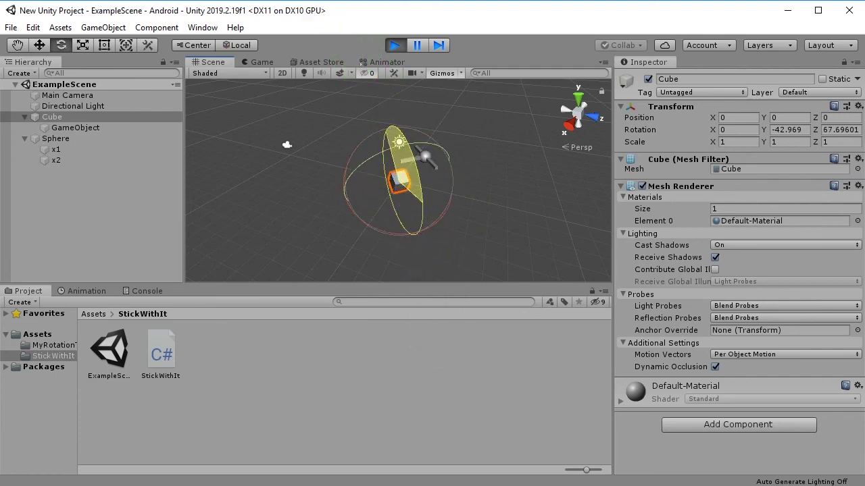
mouse_move(266, 261)
mouse_down()
mouse_move(296, 338)
mouse_move(405, 159)
mouse_up()
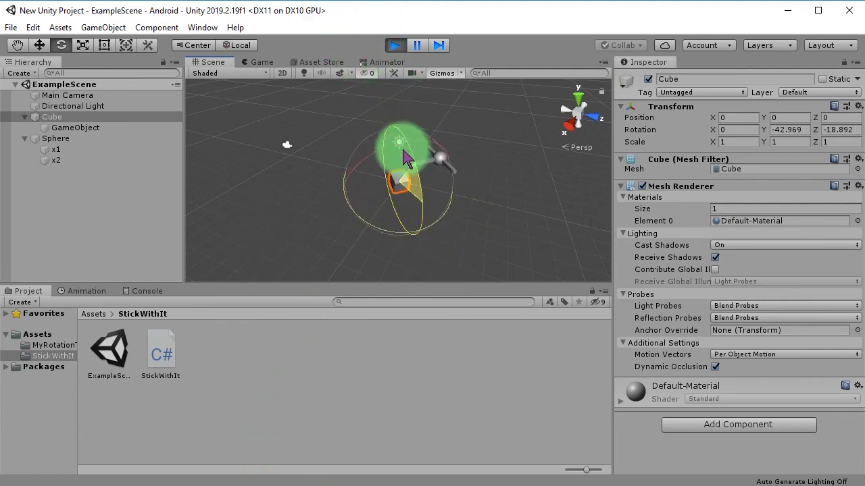
drag(446, 247, 427, 154)
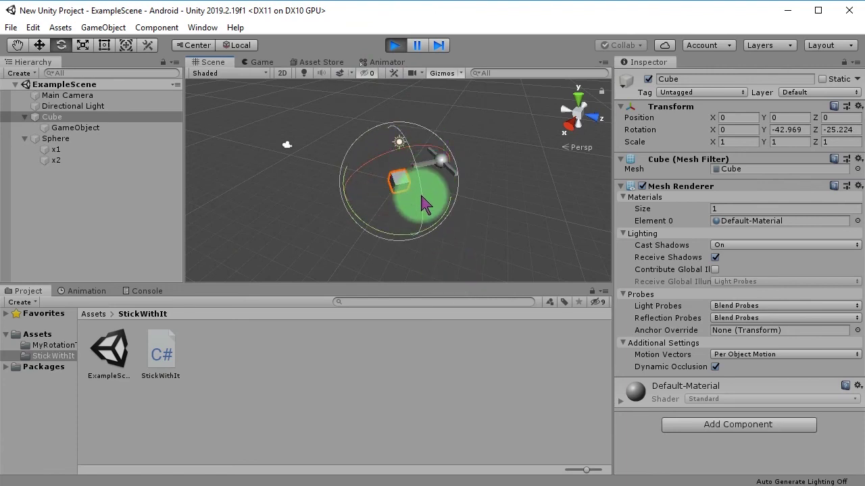
mouse_move(382, 218)
mouse_down()
mouse_move(523, 228)
mouse_move(604, 216)
mouse_move(401, 181)
mouse_up()
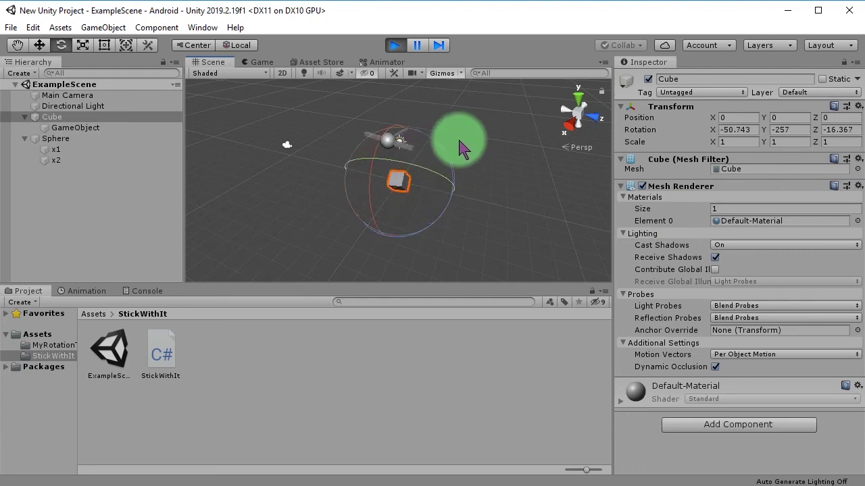
mouse_move(337, 168)
mouse_down()
mouse_move(268, 165)
mouse_move(192, 125)
mouse_up()
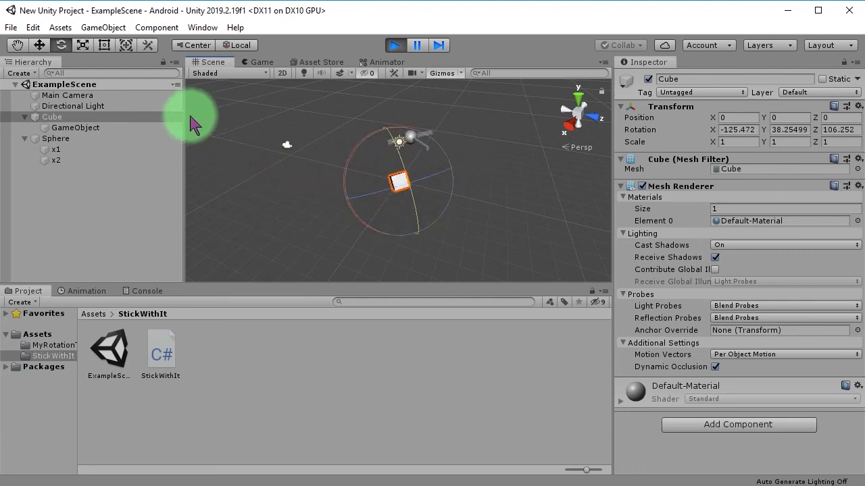
mouse_move(144, 105)
mouse_down()
mouse_move(64, 106)
mouse_move(29, 131)
mouse_move(20, 196)
mouse_up()
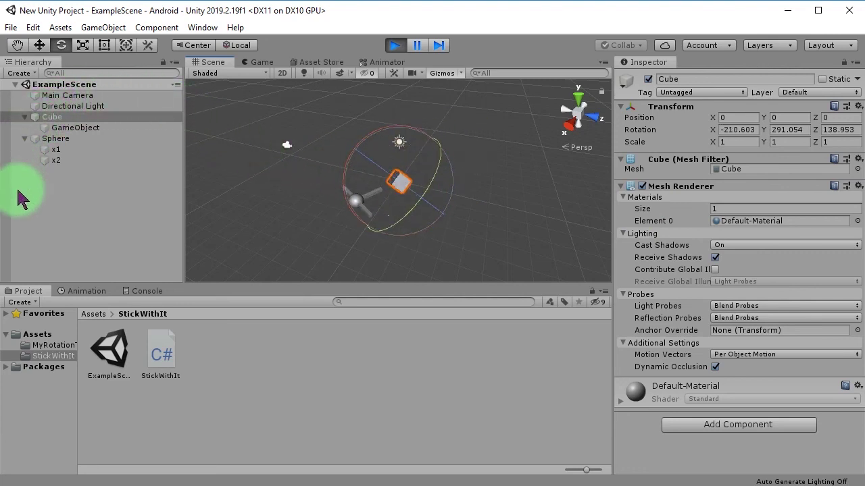
drag(51, 282, 182, 358)
Step: Tumble the Cube further to watch the sphere assembly follow its Y rotation
mouse_move(321, 341)
mouse_down()
mouse_move(396, 235)
mouse_move(455, 195)
mouse_move(566, 169)
mouse_move(604, 148)
mouse_move(485, 201)
mouse_move(378, 228)
mouse_move(260, 211)
mouse_move(187, 350)
mouse_move(417, 223)
mouse_move(512, 212)
mouse_move(464, 135)
mouse_move(332, 180)
mouse_move(383, 287)
mouse_move(518, 261)
mouse_move(595, 218)
mouse_move(517, 126)
mouse_move(370, 171)
mouse_move(309, 247)
mouse_move(347, 276)
mouse_move(541, 261)
mouse_move(612, 210)
mouse_up()
mouse_move(612, 179)
mouse_down()
mouse_move(590, 97)
mouse_move(521, 87)
mouse_move(340, 149)
mouse_move(304, 193)
mouse_move(405, 241)
mouse_move(548, 260)
mouse_up()
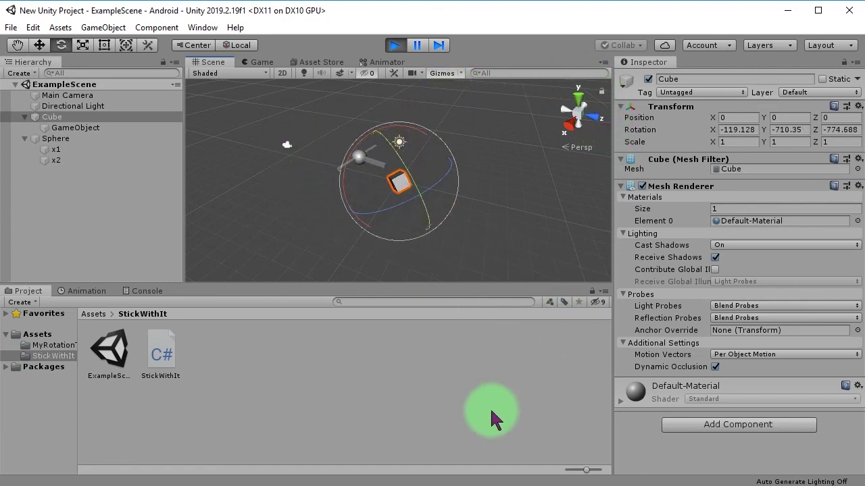